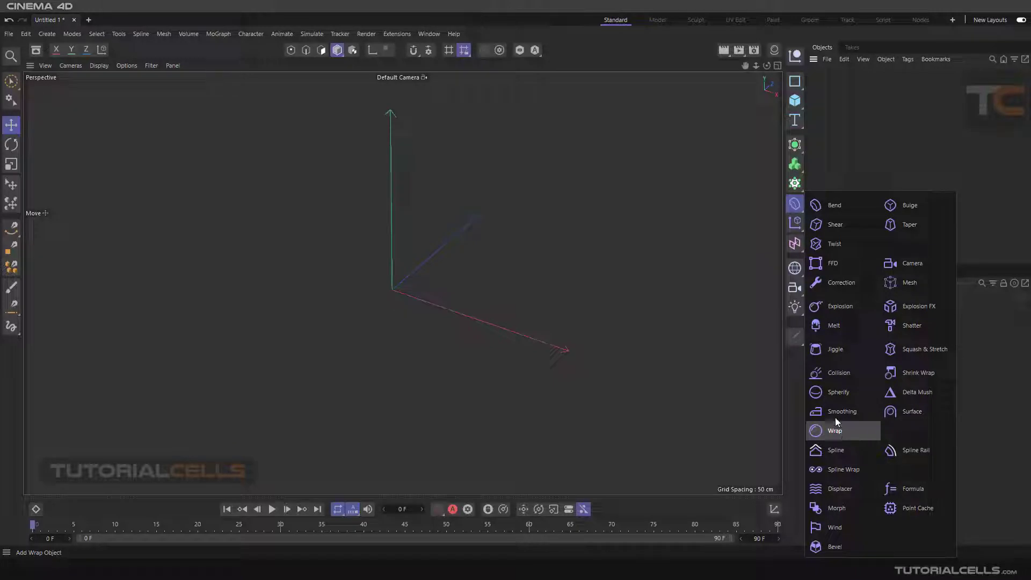
- Add a default cube primitive to the empty scene
click(565, 285)
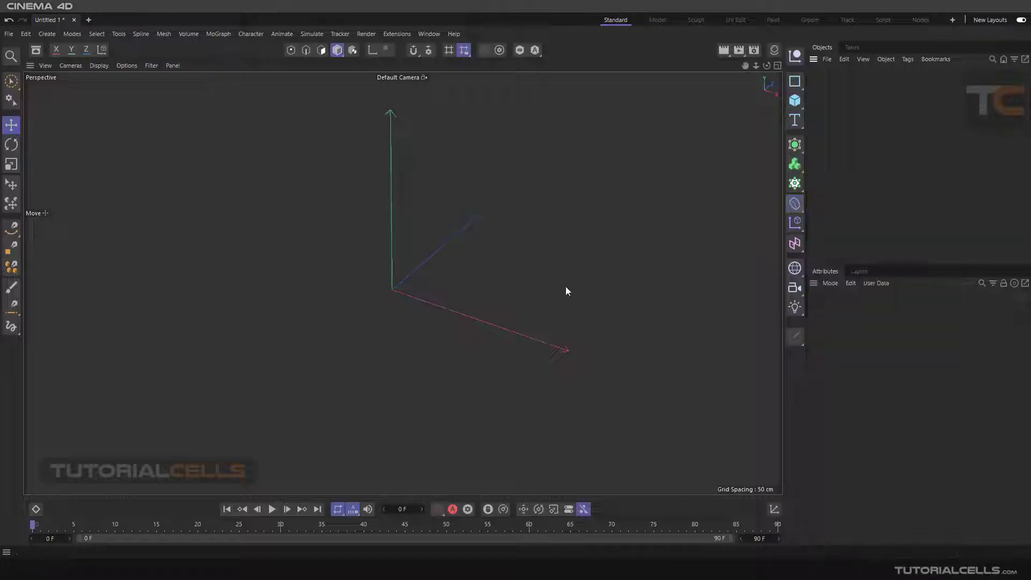
click(794, 100)
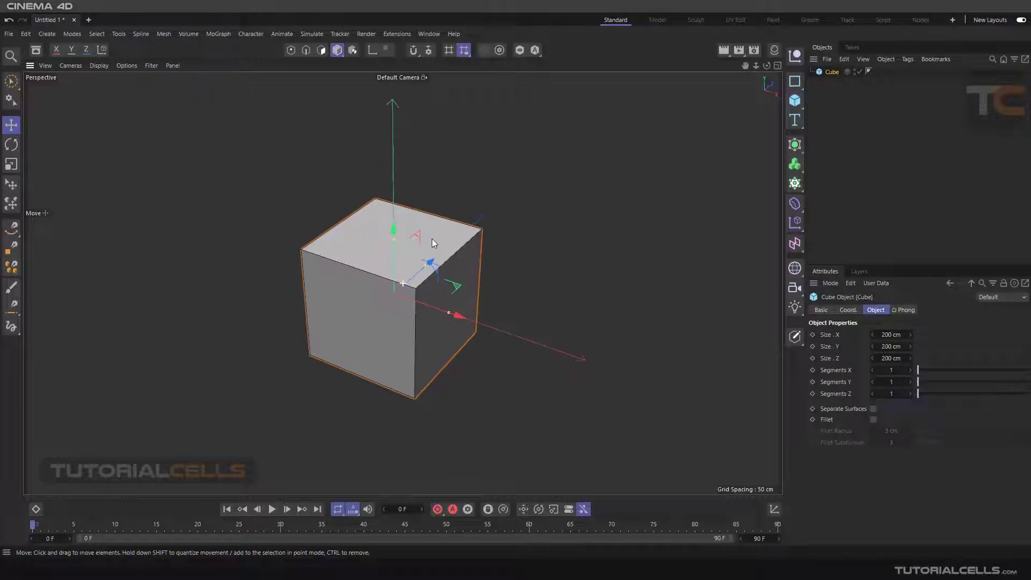
drag(430, 238, 526, 201)
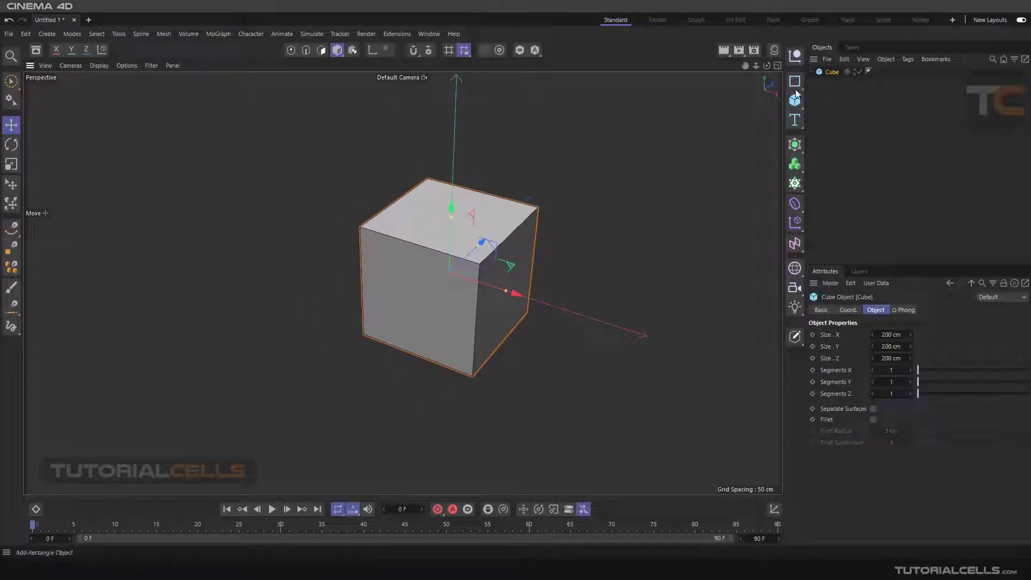
- Try a Wrap deformer created directly as a child fitted to the cube, and delete it again
click(794, 206)
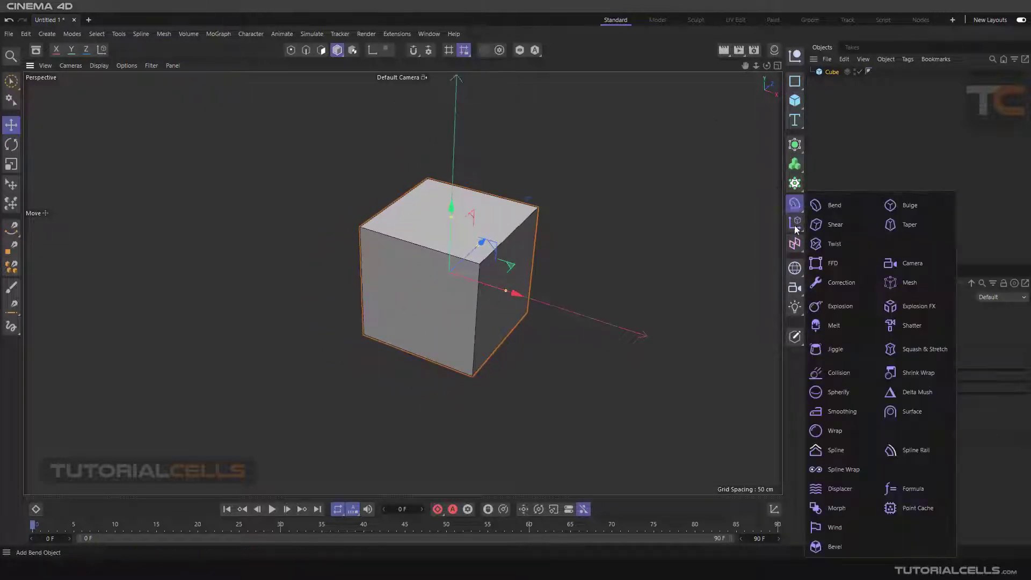
shift+click(853, 430)
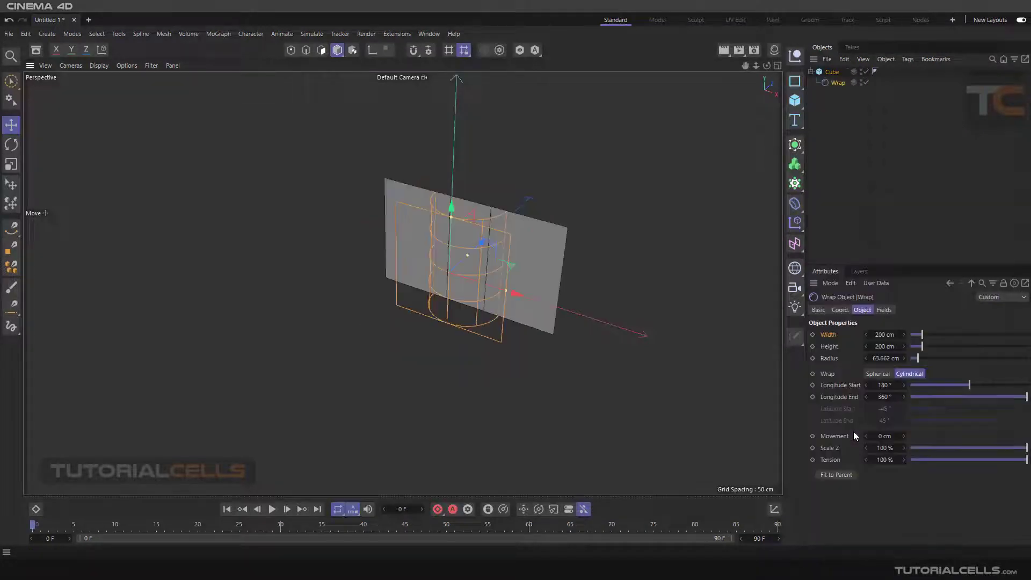
alt+drag(478, 210, 479, 245)
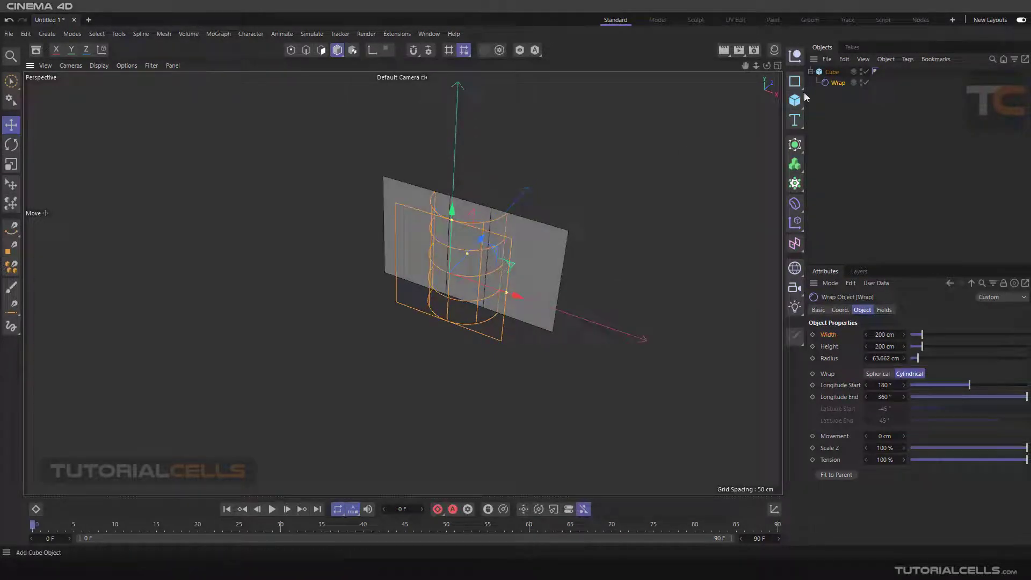
key(Delete)
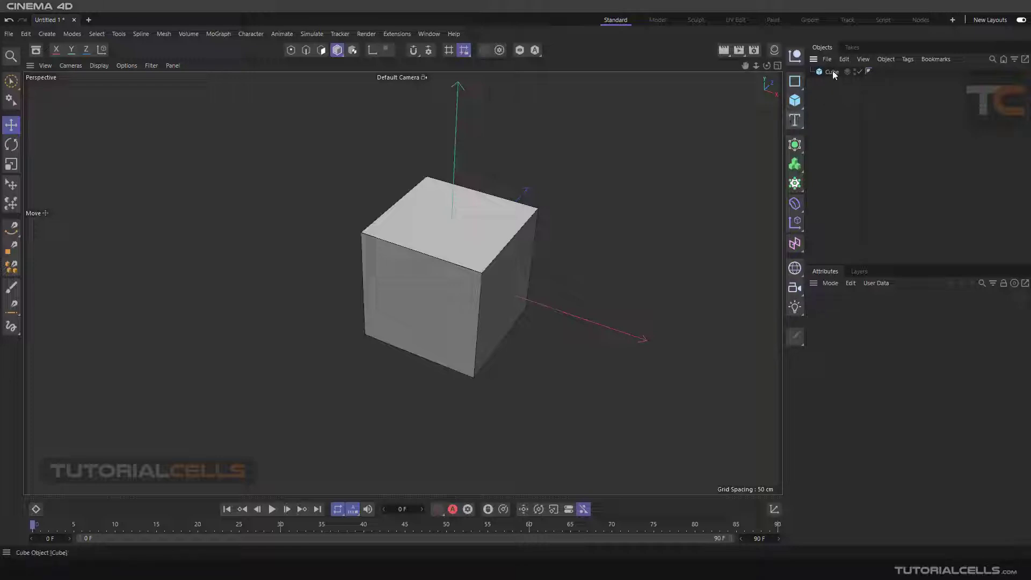
- Add a Wrap deformer at its default size and make it a child of the cube
click(832, 72)
click(794, 204)
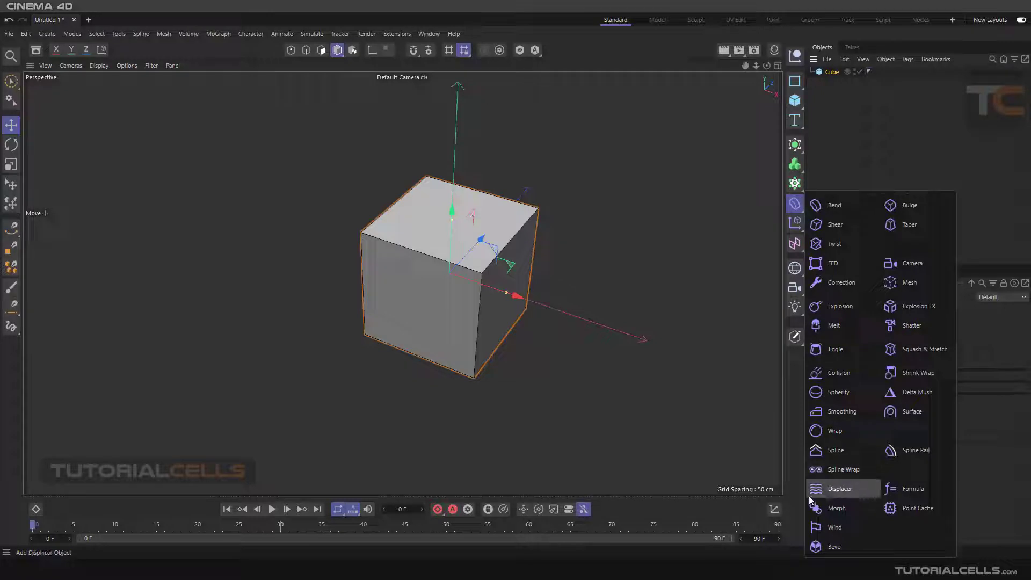
click(842, 436)
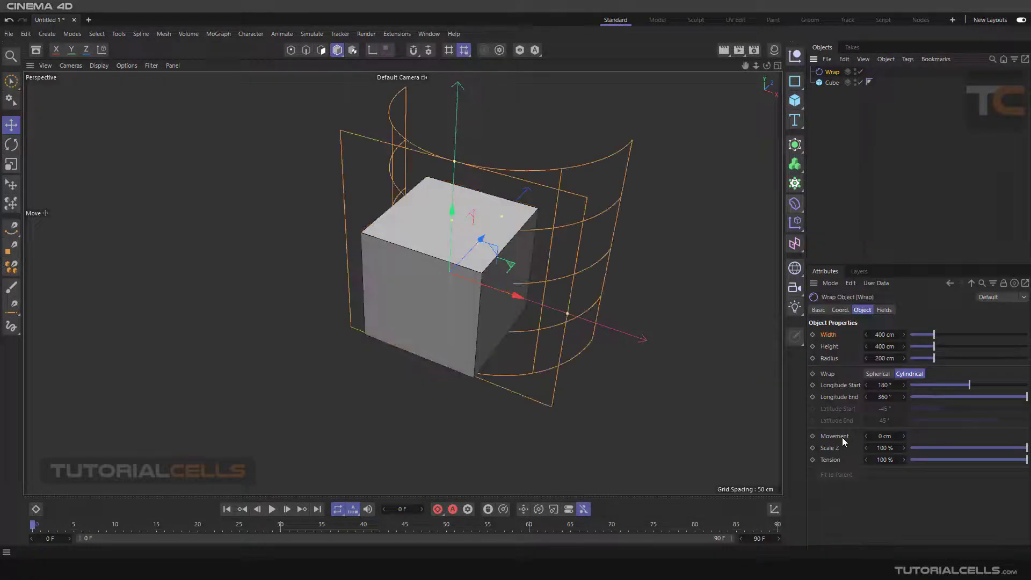
alt+drag(555, 201, 544, 204)
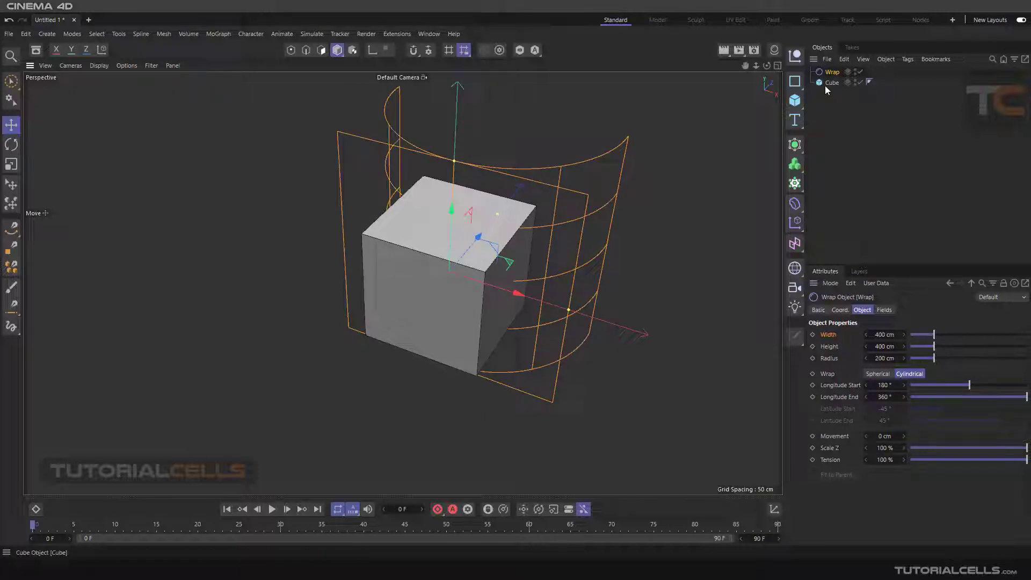
drag(825, 86, 835, 85)
alt+drag(461, 172, 625, 152)
drag(458, 225, 504, 212)
alt+drag(460, 211, 488, 204)
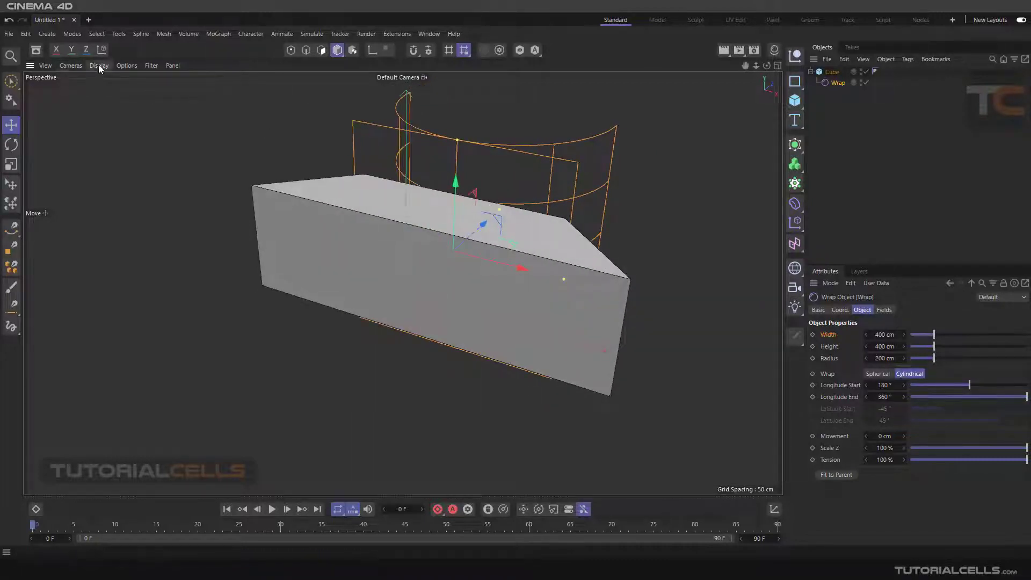
alt+drag(469, 177, 483, 196)
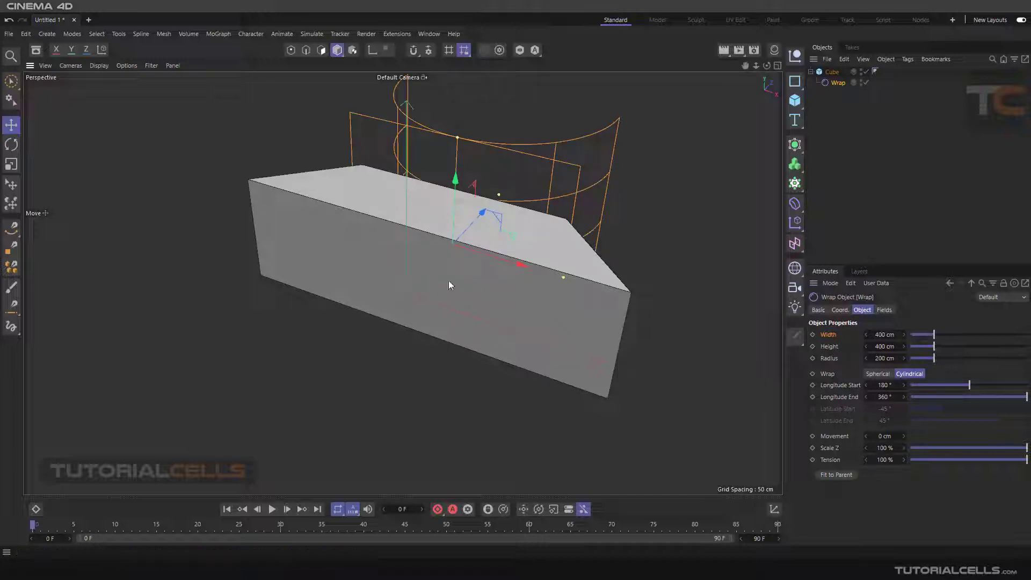
alt+drag(551, 359, 608, 222)
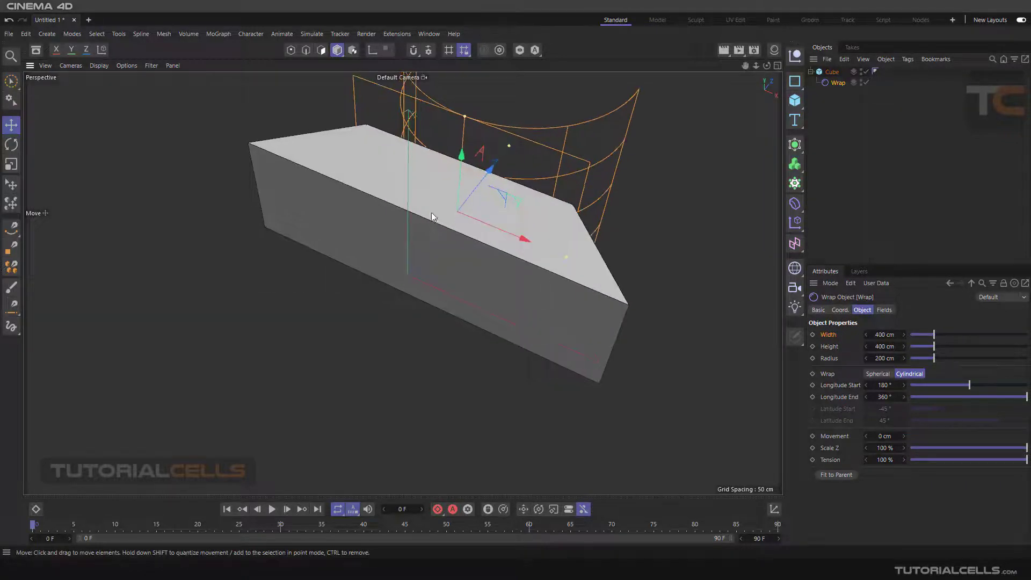
- Subdivide the cube with 35 segments in X and 15 each in Y and Z
click(831, 73)
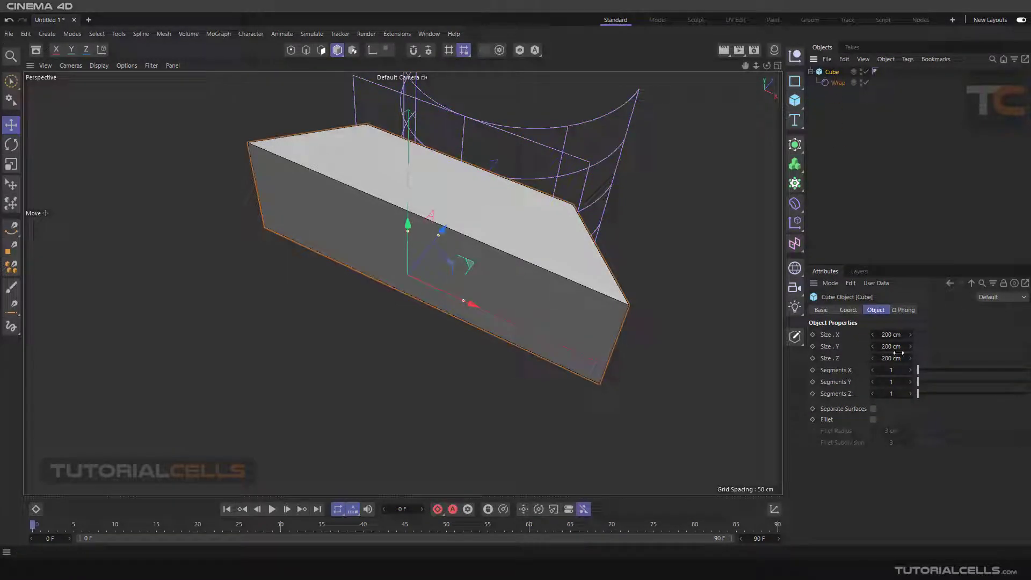
drag(920, 369, 1026, 370)
drag(927, 382, 998, 381)
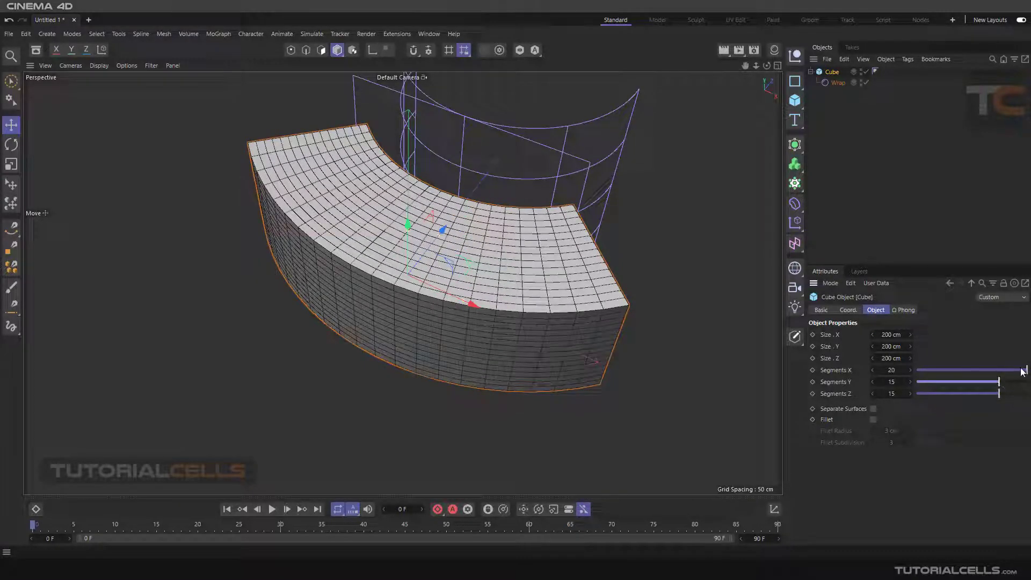
drag(891, 372, 900, 372)
alt+drag(480, 252, 486, 227)
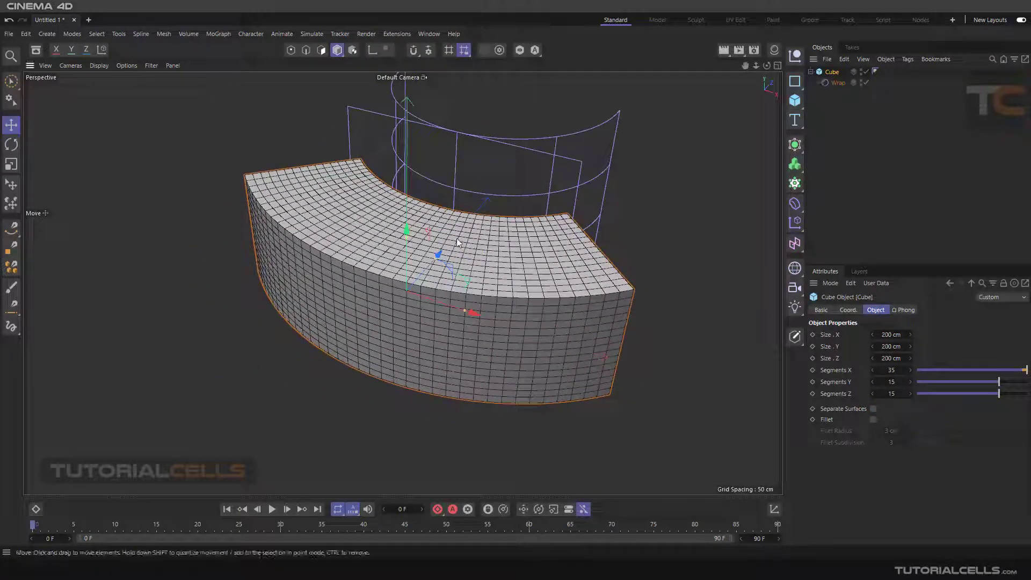
- Reshape the cube into a thin wall of about 338 cm in X, 376 cm in Y and 60 cm in Z
alt+middle_drag(456, 241, 434, 255)
drag(417, 270, 402, 199)
drag(449, 324, 493, 317)
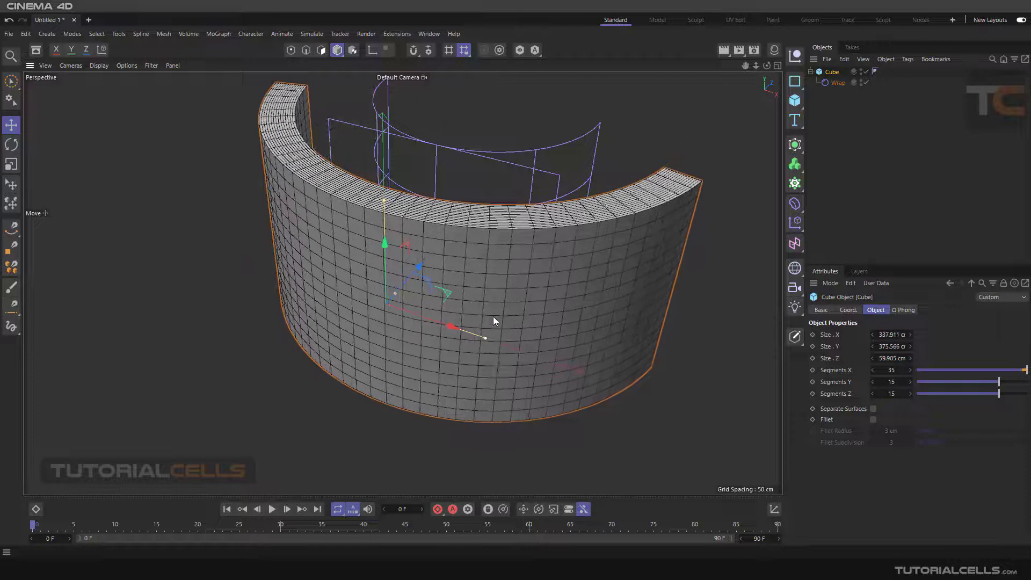
- Adjust the Wrap deformer to a width of about 255 cm, a height of 431 cm and a radius of about 293 cm
click(850, 84)
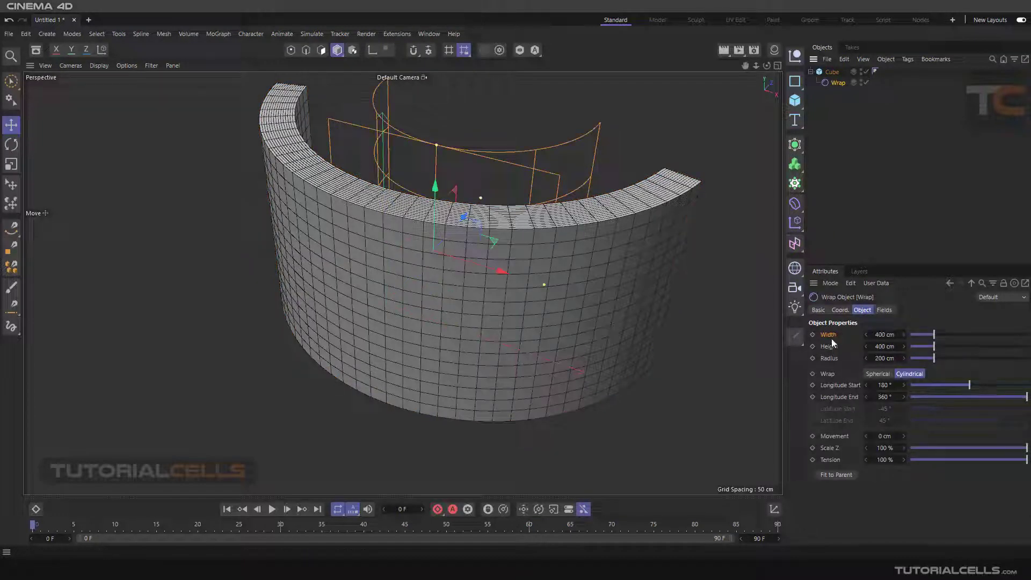
scroll(537, 236, down, 4)
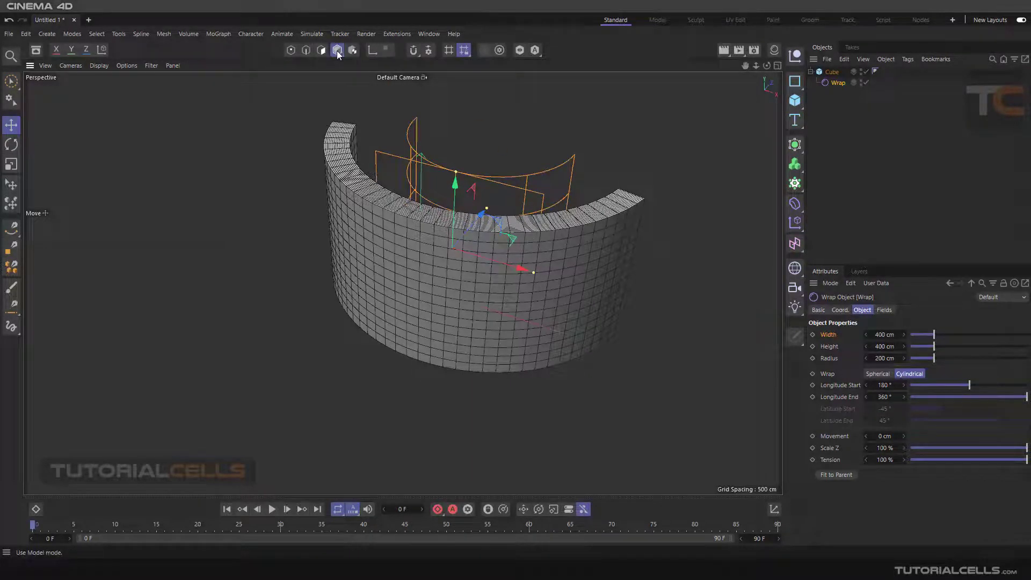
mouse_move(486, 206)
mouse_down()
mouse_move(497, 200)
mouse_move(490, 188)
mouse_up()
mouse_move(533, 272)
mouse_down()
mouse_move(567, 275)
mouse_move(547, 278)
mouse_up()
drag(900, 334, 797, 334)
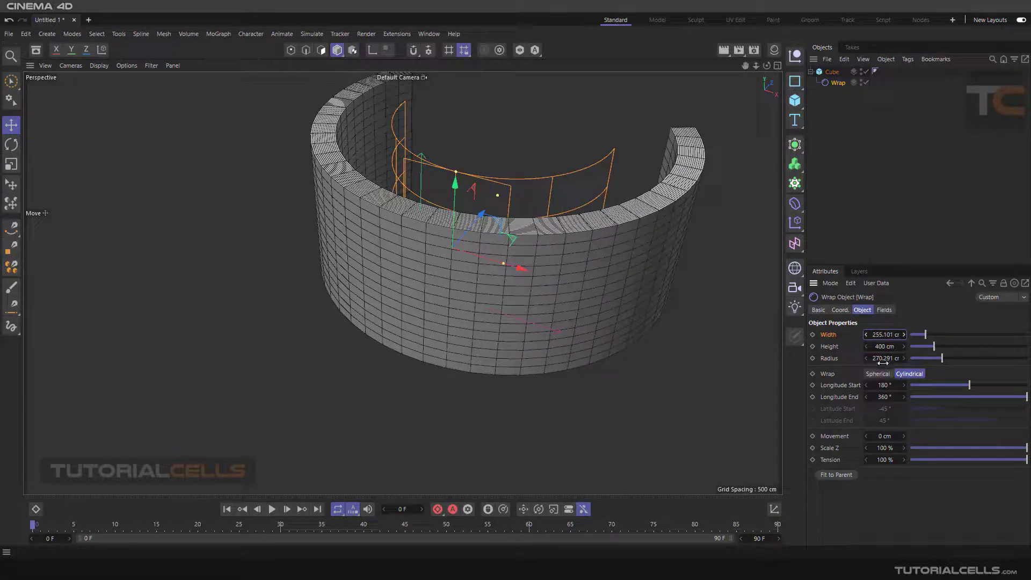
drag(887, 352, 904, 352)
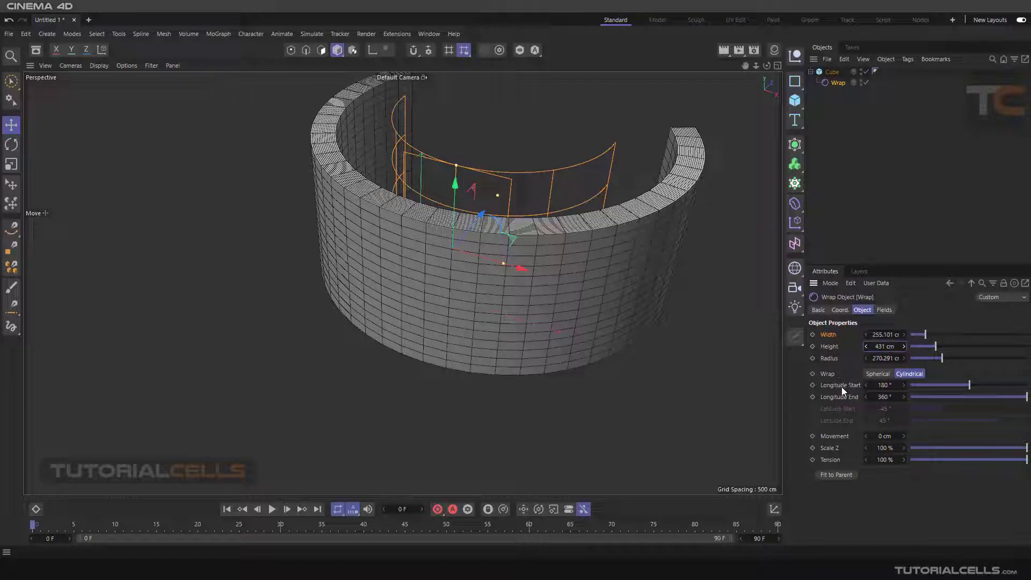
drag(891, 358, 902, 358)
- Scale the Wrap deformer up uniformly to about 298 cm width, 503 cm height and 342 cm radius
scroll(382, 230, down, 3)
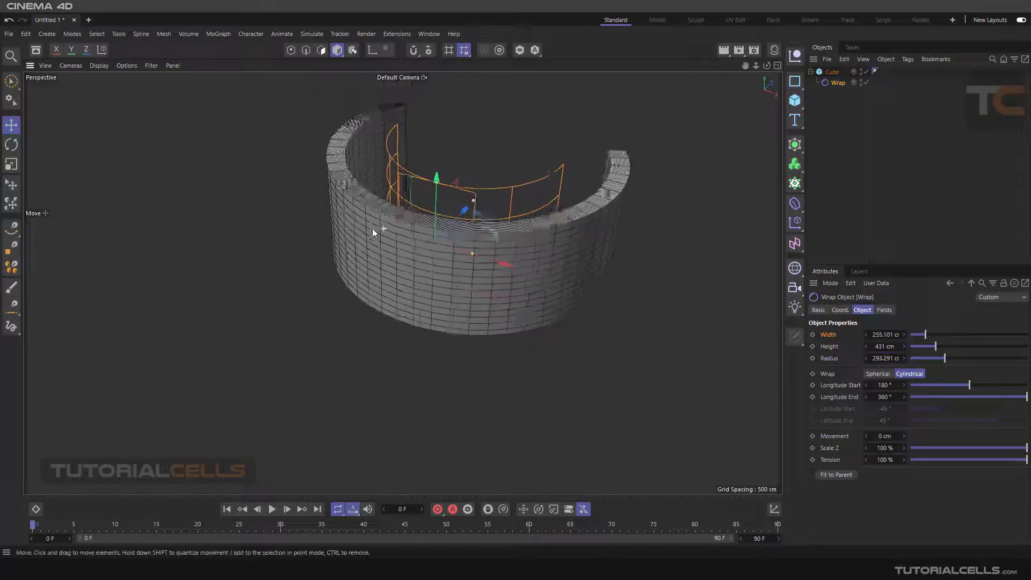
click(17, 165)
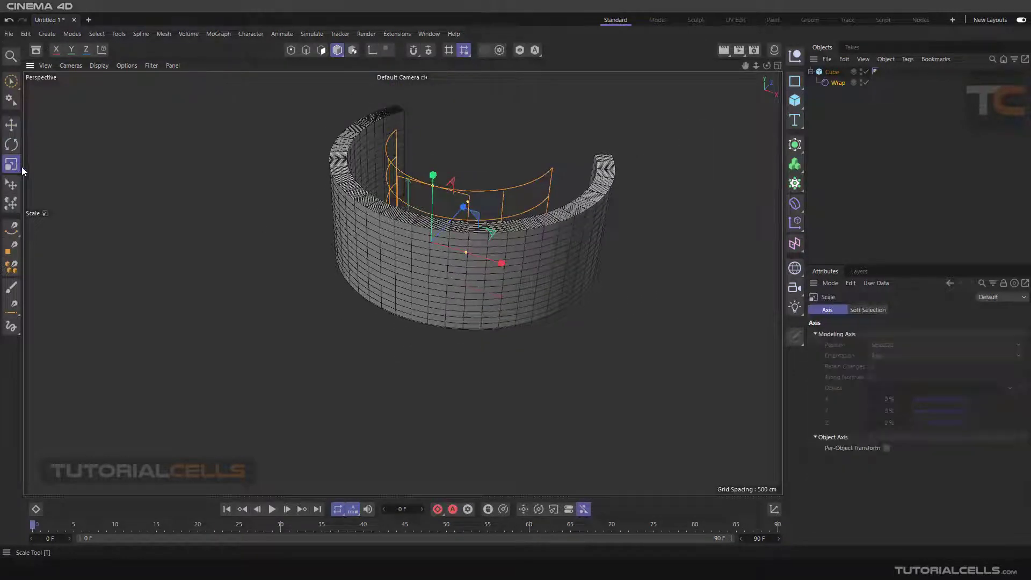
drag(147, 259, 255, 263)
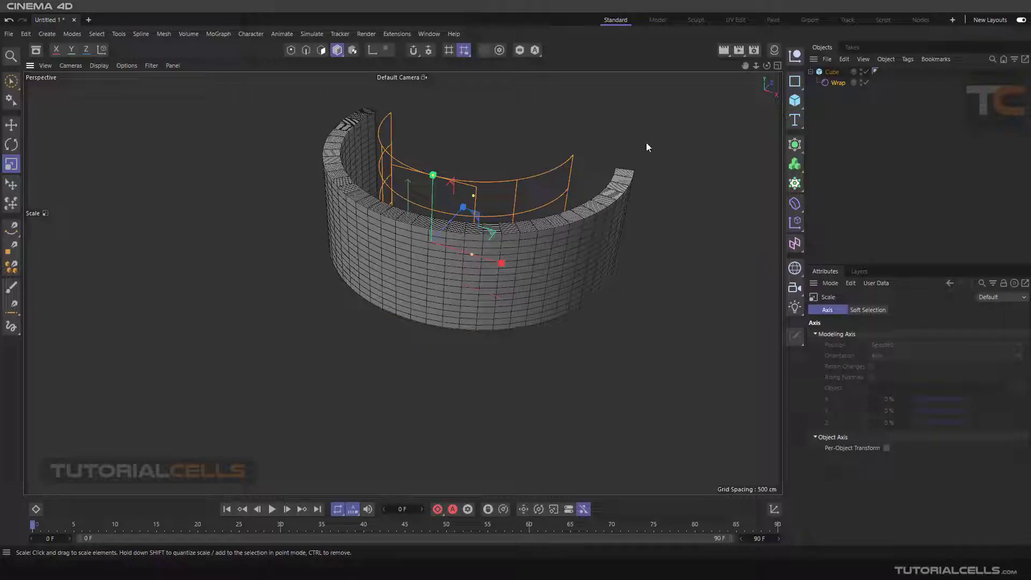
- Change the Wrap deformer's type to Spherical and reduce its height to about 233 cm
click(831, 83)
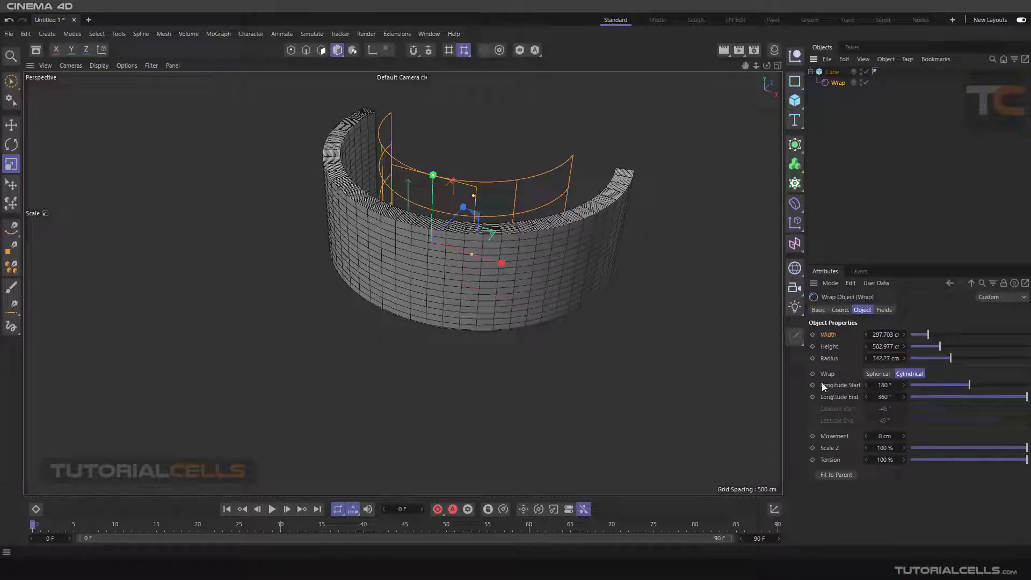
click(877, 373)
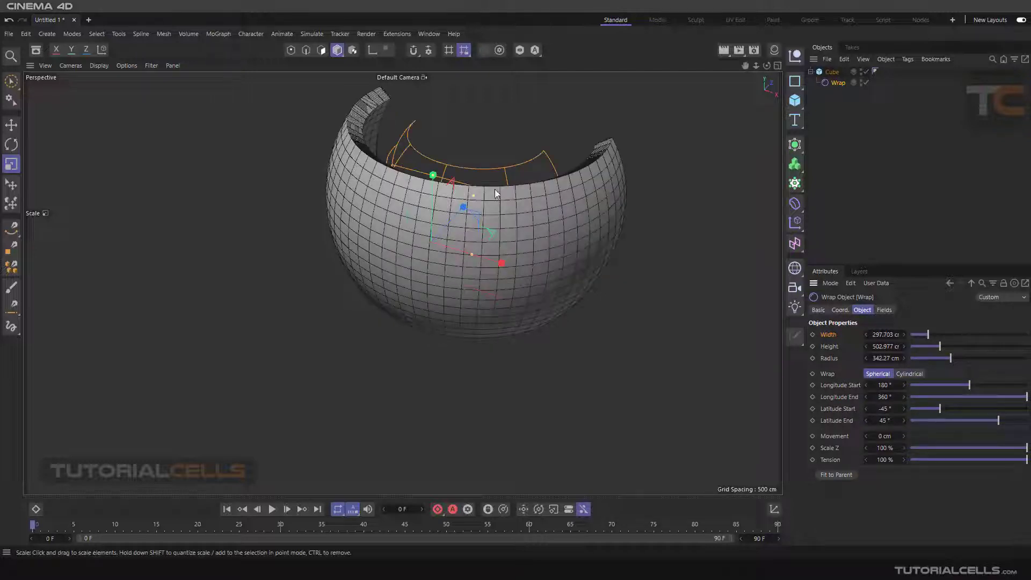
scroll(461, 161, up, 5)
alt+drag(433, 136, 654, 274)
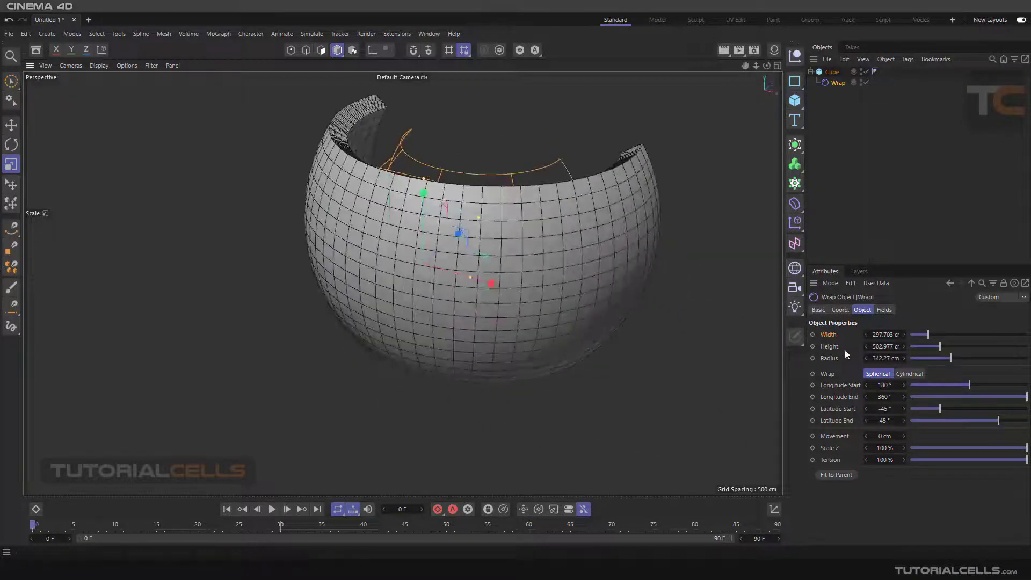
drag(874, 346, 837, 346)
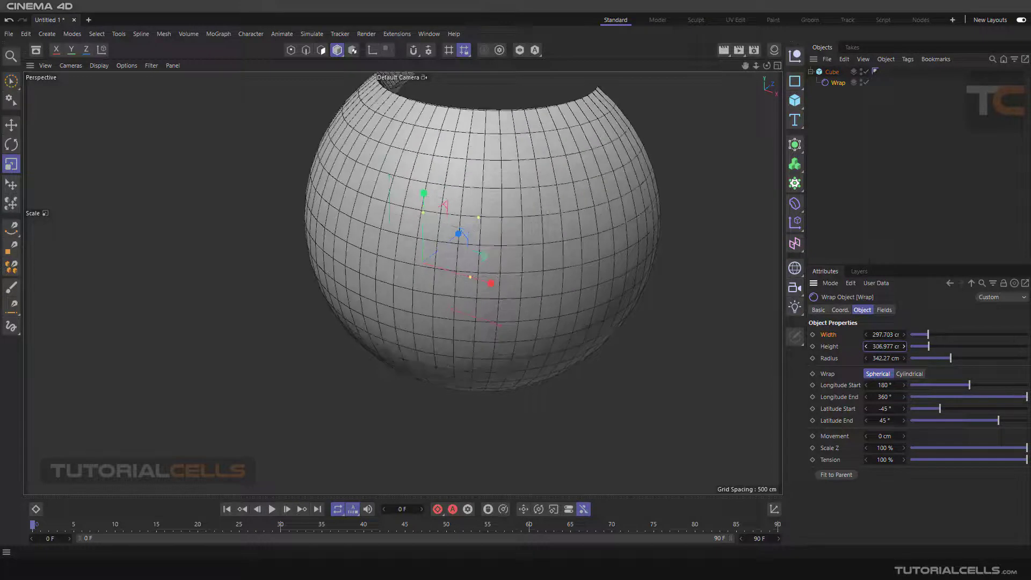
scroll(567, 196, down, 4)
alt+drag(607, 192, 556, 179)
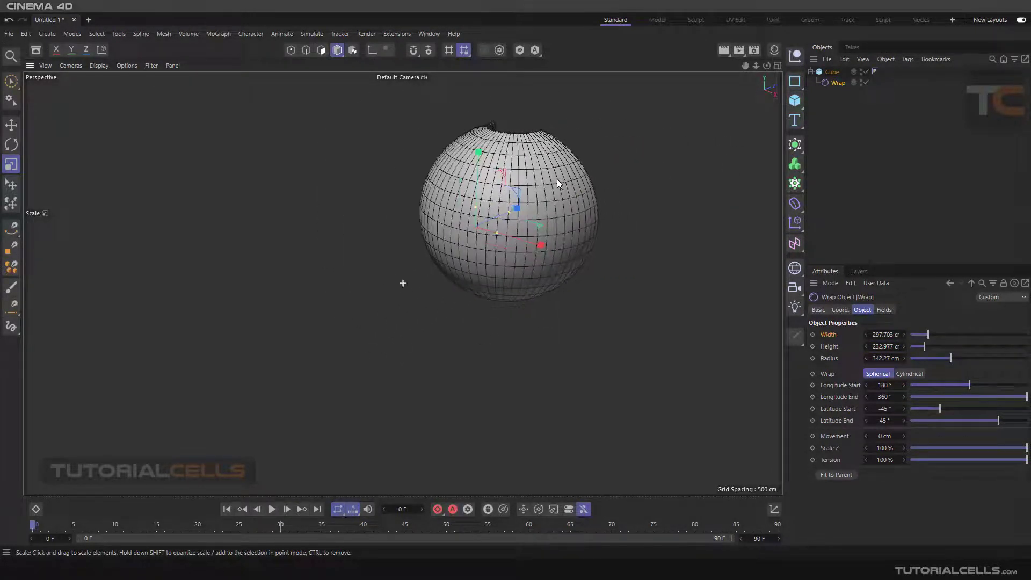
- Compare the Cylindrical and Spherical wrap types on the cube by switching between them, ending on Spherical
click(901, 375)
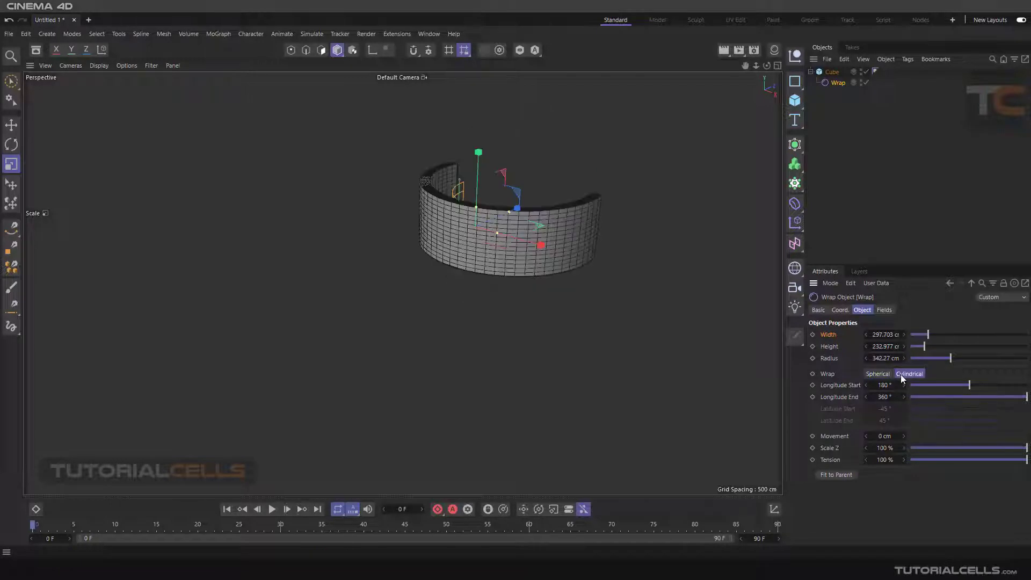
click(889, 375)
scroll(584, 218, up, 2)
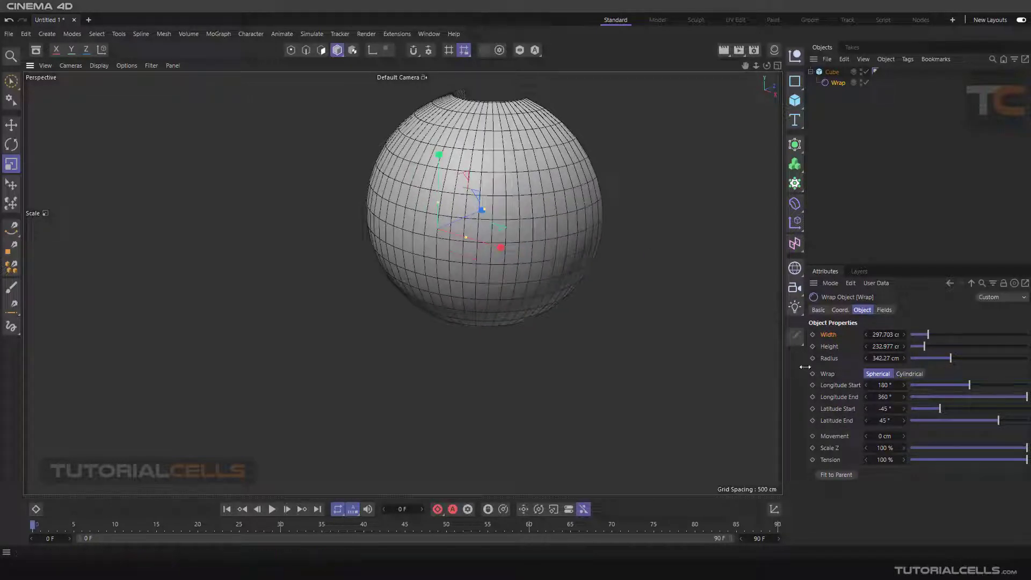
click(910, 374)
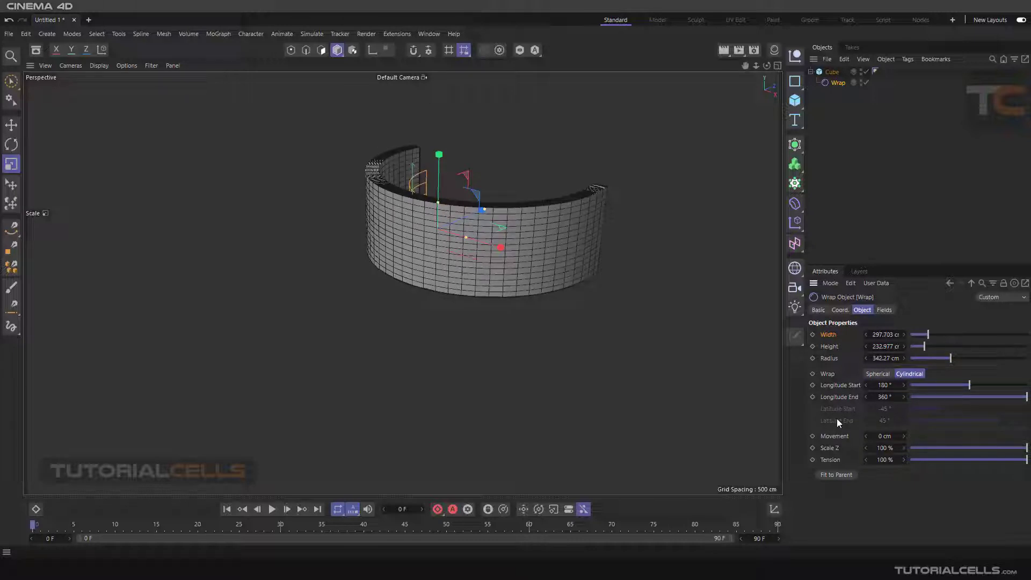
click(871, 373)
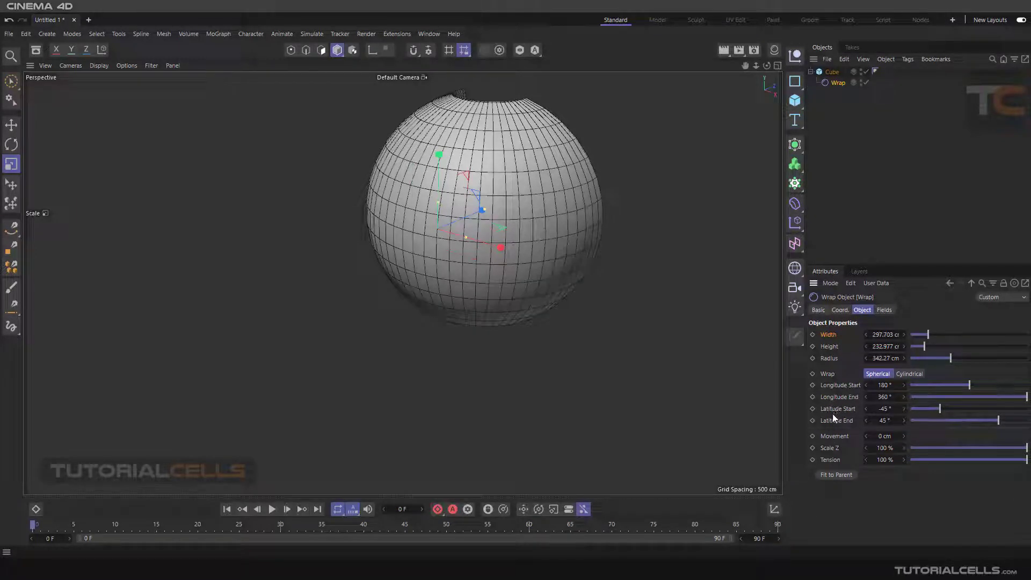
- Set the Wrap's height to about 694 cm, its Longitude Start to 173° and its Longitude End to 657°
alt+drag(600, 230, 408, 230)
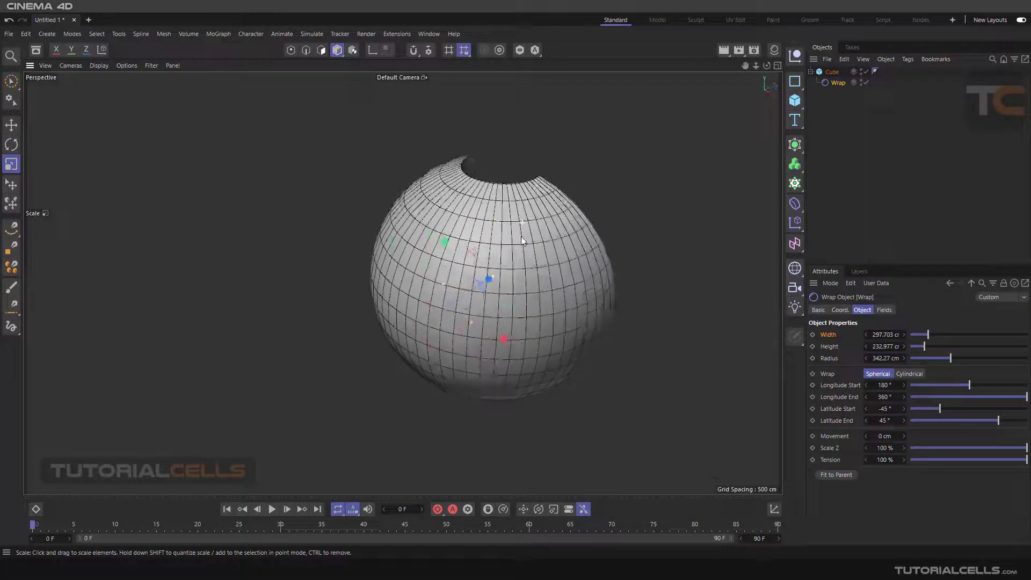
mouse_move(969, 385)
mouse_down()
mouse_move(914, 378)
mouse_move(975, 379)
mouse_move(942, 381)
mouse_move(966, 383)
mouse_up()
drag(903, 346, 961, 346)
drag(1001, 397, 1025, 396)
drag(879, 396, 917, 396)
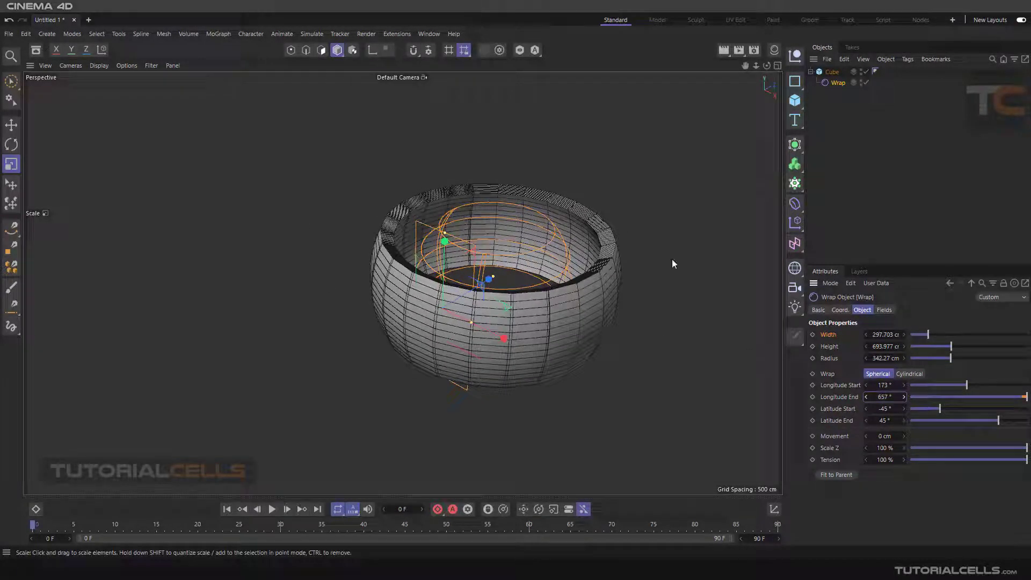
- Set the Wrap's Longitude End to 751° and its Movement to about 797 cm
drag(883, 436, 966, 436)
alt+middle_drag(418, 227, 315, 311)
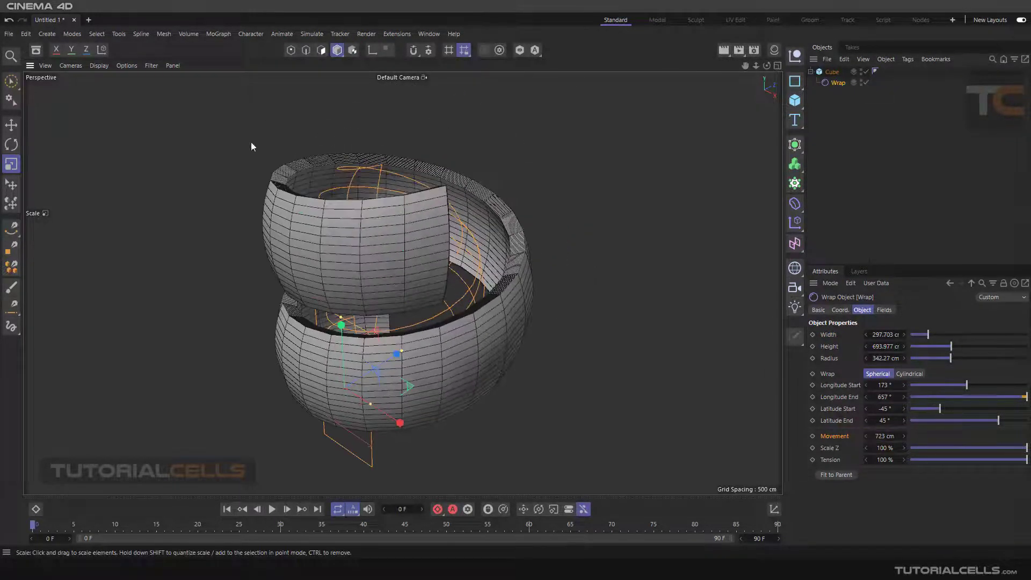
drag(887, 399, 914, 399)
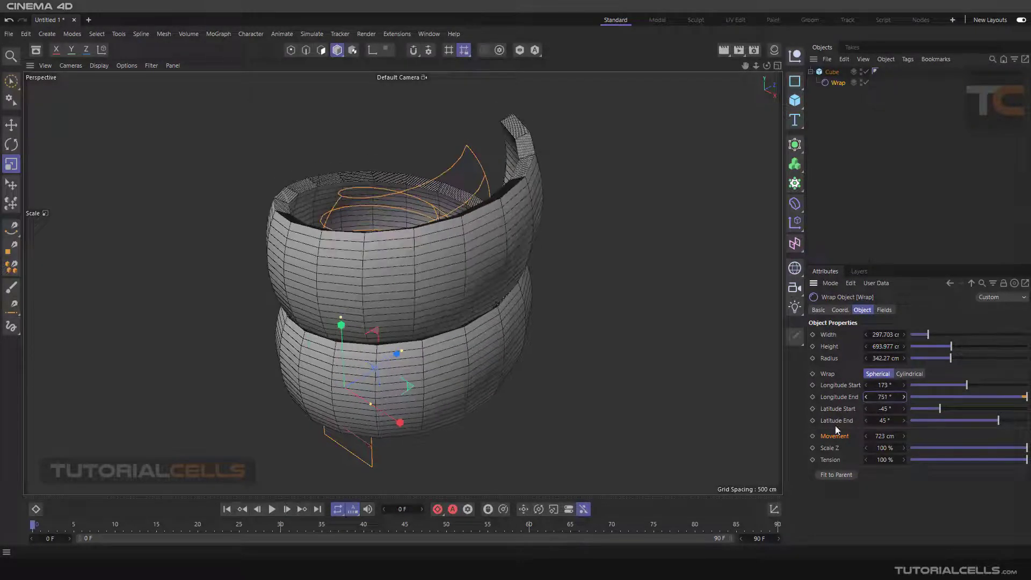
drag(885, 436, 903, 436)
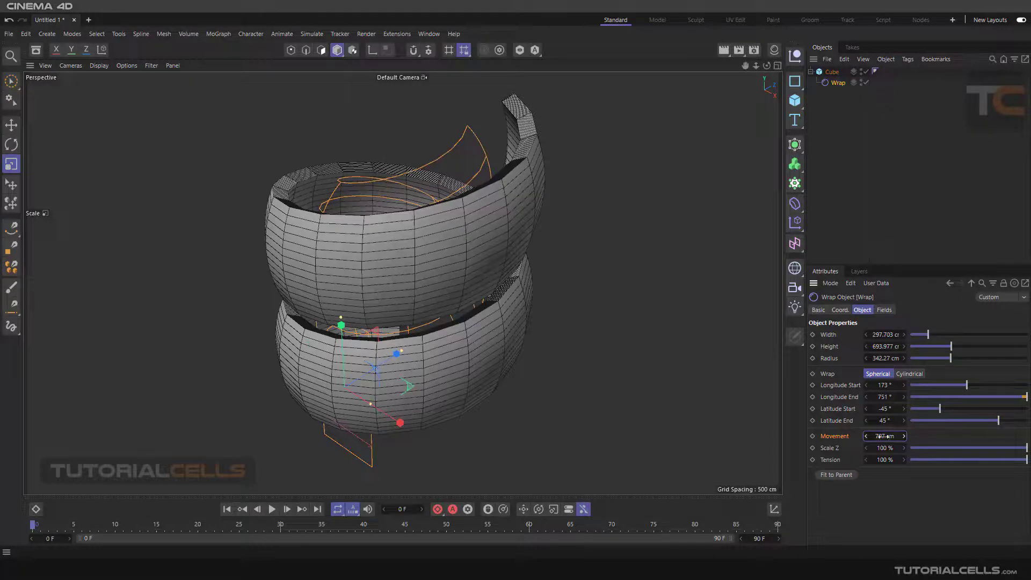
- Reset the Wrap's Longitude Start to 180°, its Longitude End to 360° and its Movement to 0 cm
right_click(903, 385)
right_click(903, 397)
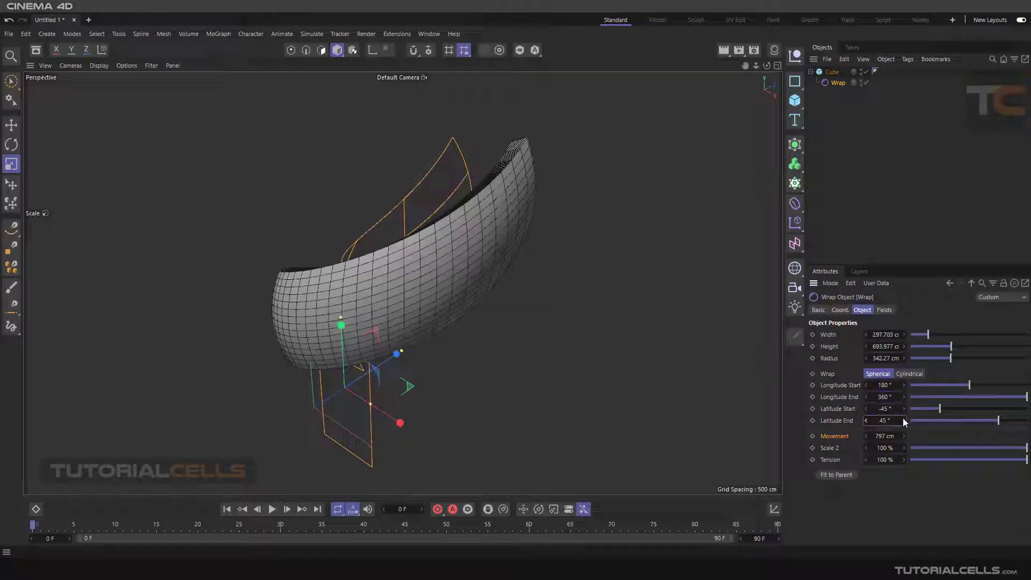
right_click(904, 436)
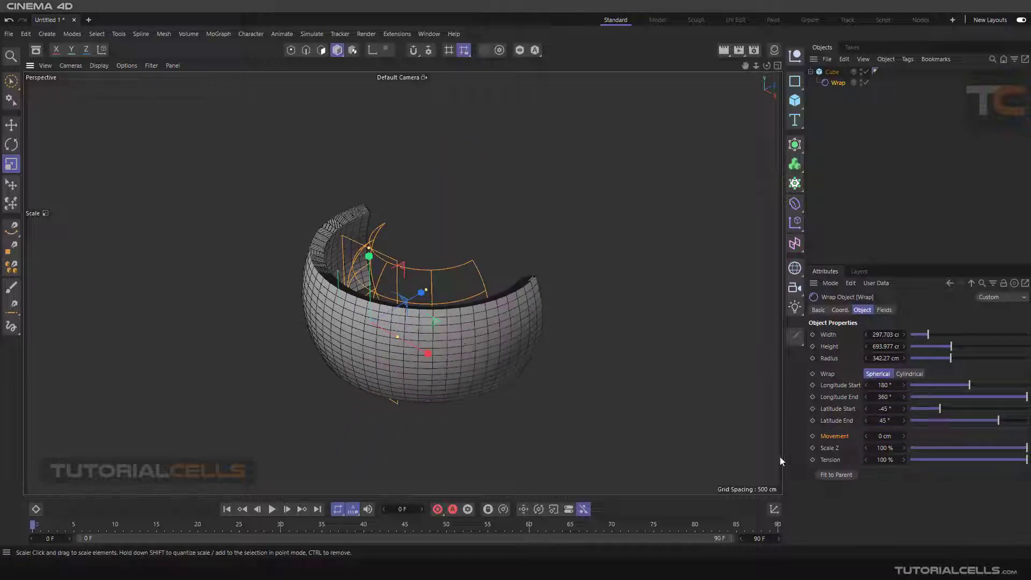
- Try a Scale Z of 33% on the Wrap and reset it to 100%
drag(881, 447, 843, 448)
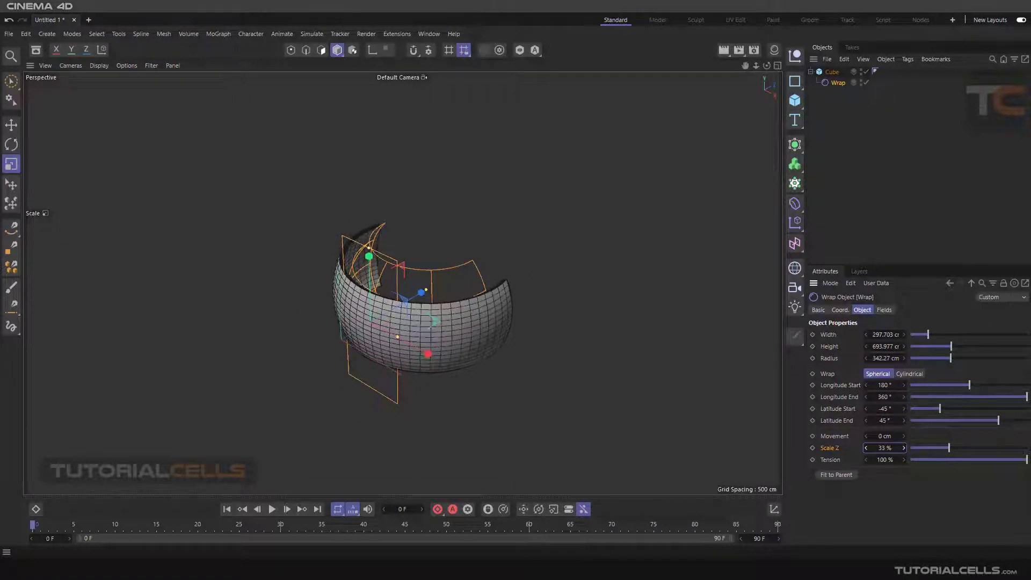
right_click(903, 448)
mouse_move(904, 459)
mouse_down()
mouse_move(850, 460)
mouse_move(904, 459)
mouse_up()
alt+drag(364, 324, 384, 304)
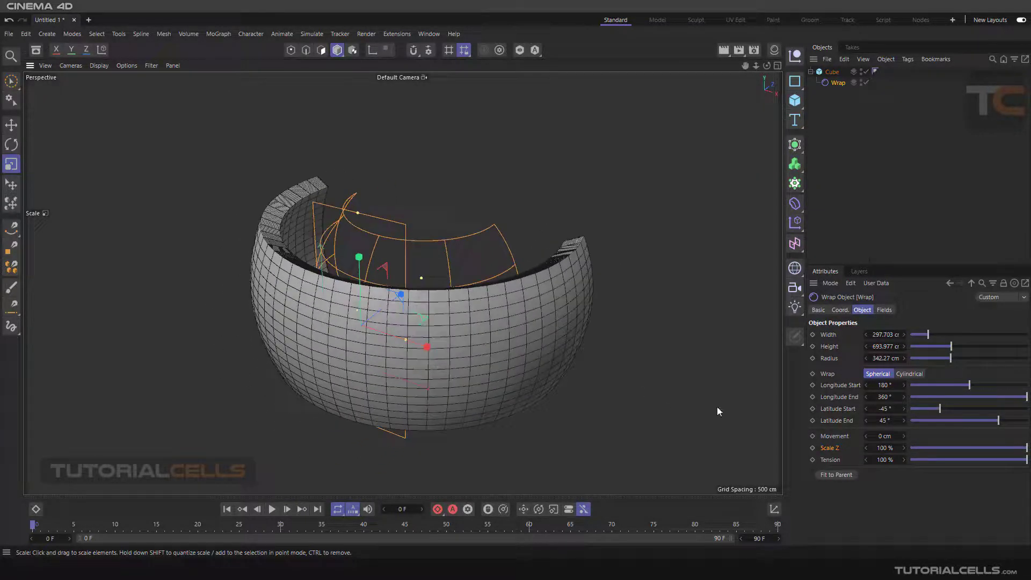
- Delete the cube together with its Wrap deformer and add a Text Spline to the scene
click(831, 72)
key(Delete)
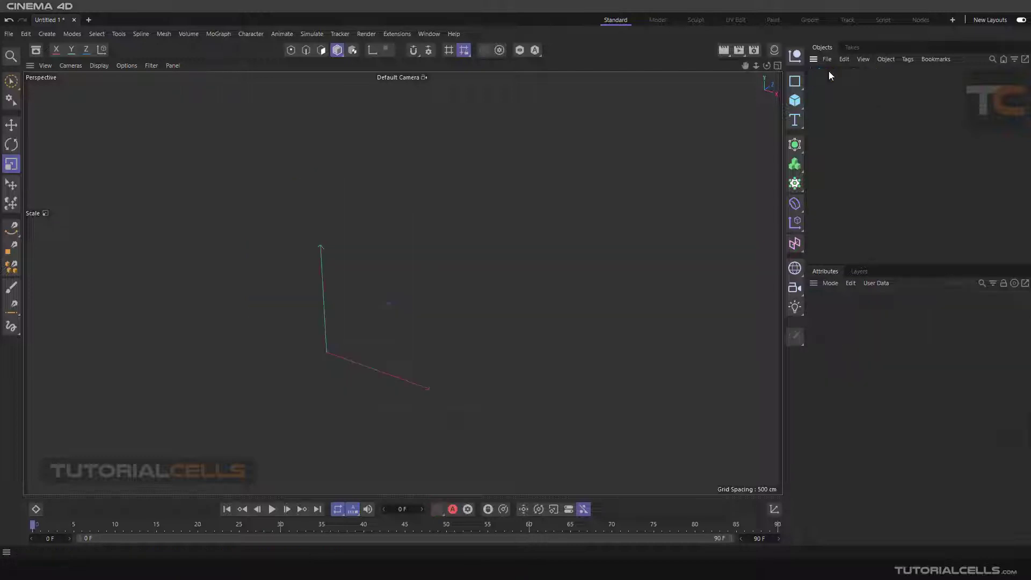
drag(794, 119, 816, 155)
scroll(405, 307, down, 2)
scroll(385, 359, up, 4)
scroll(385, 360, up, 2)
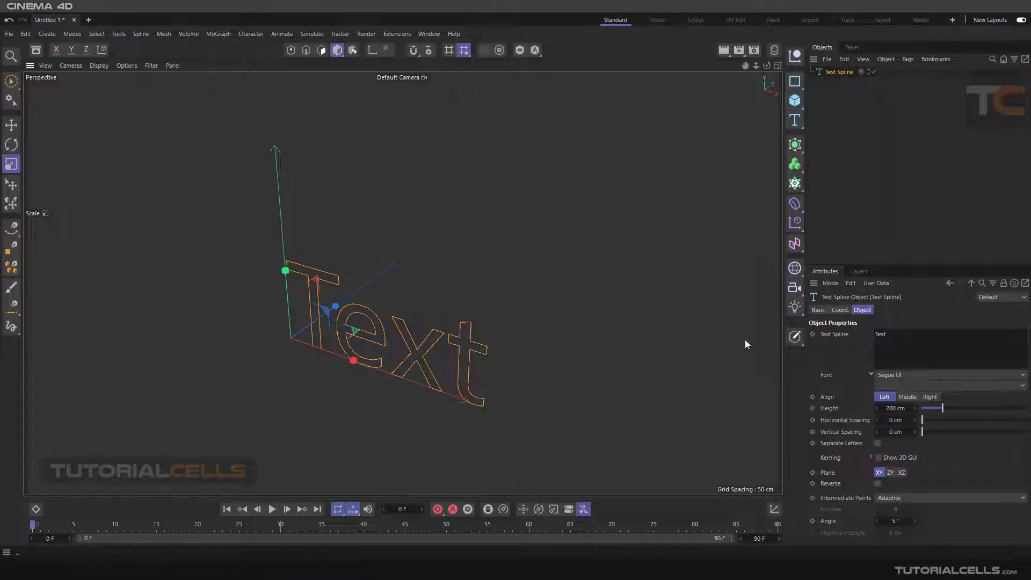
- Change the Text Spline's text to "TutorialCells" and set its alignment to Middle
double_click(878, 334)
text(TutorialCells)
click(846, 347)
click(906, 396)
scroll(278, 326, down, 5)
alt+middle_drag(278, 314, 348, 299)
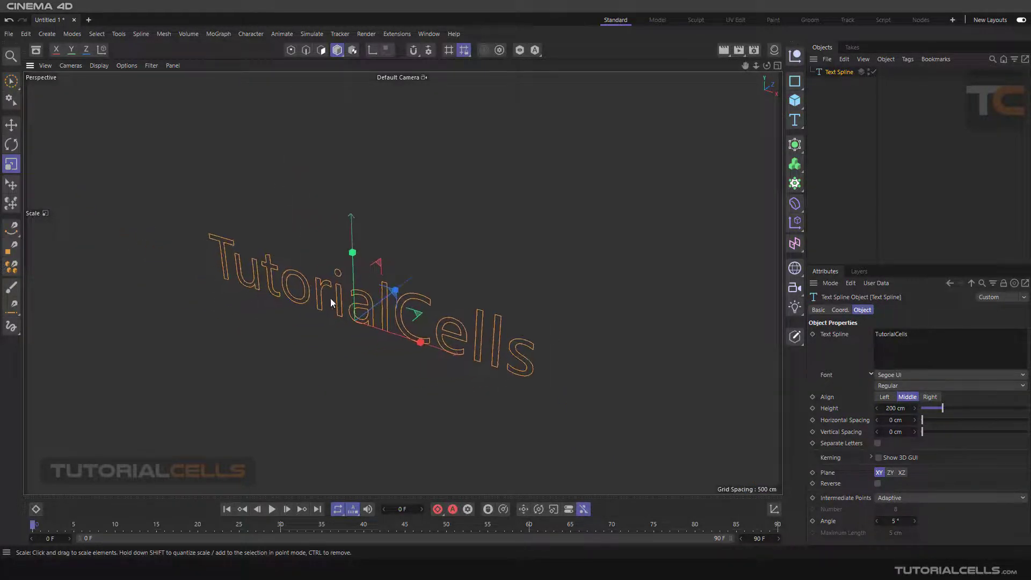
- Add a Wrap deformer and make it a child of the Text Spline
click(10, 124)
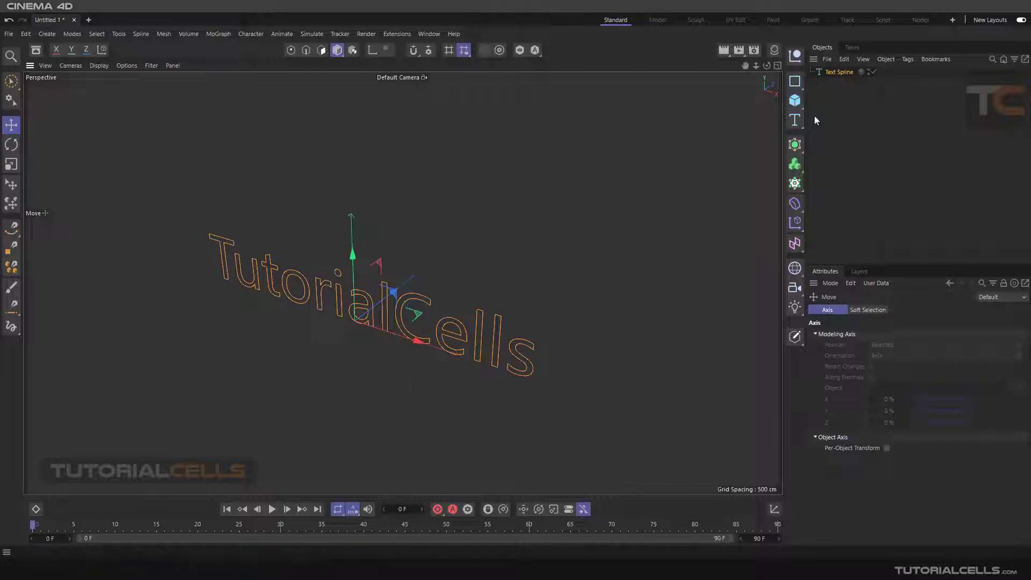
click(794, 207)
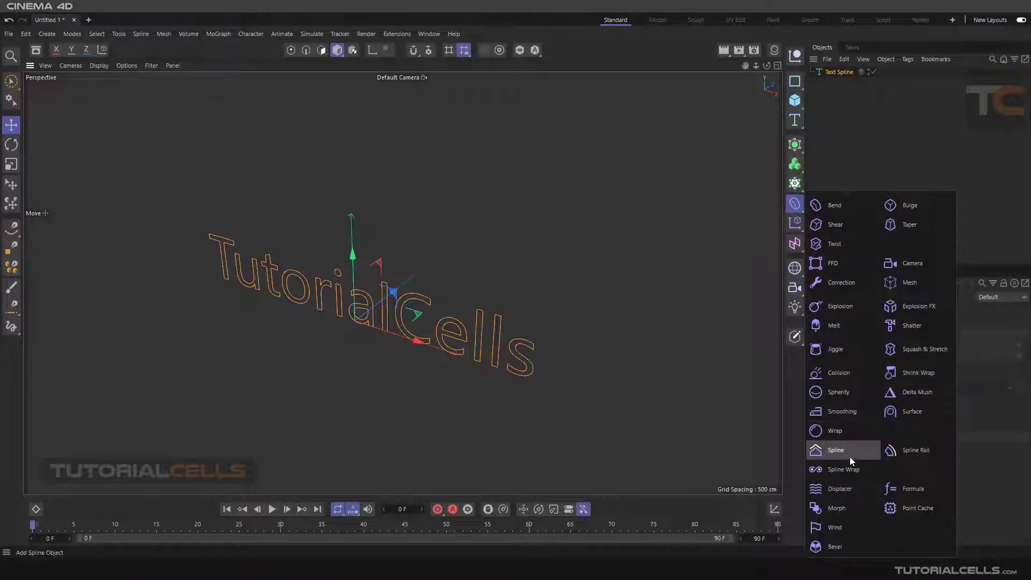
click(844, 429)
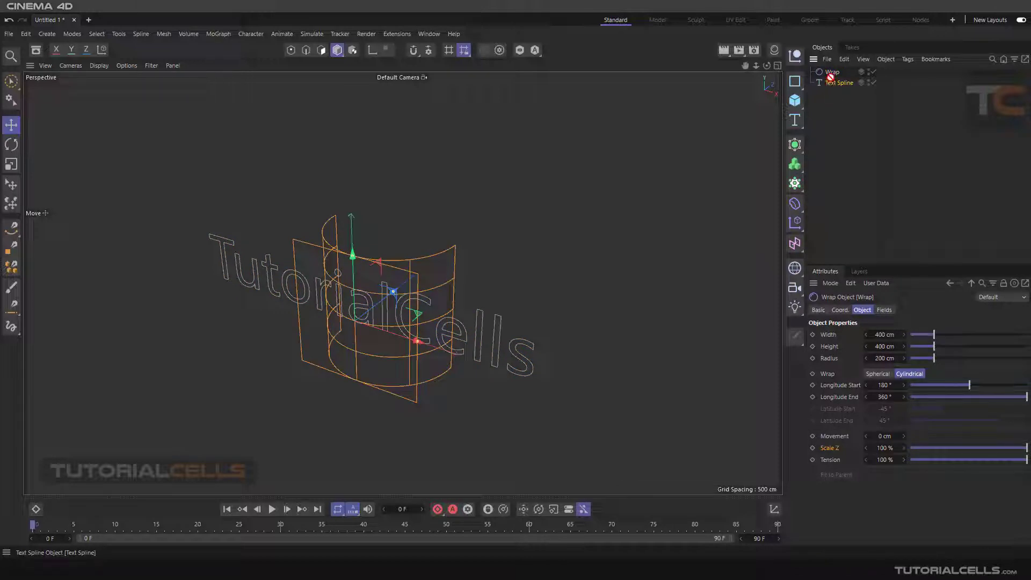
drag(836, 81, 832, 82)
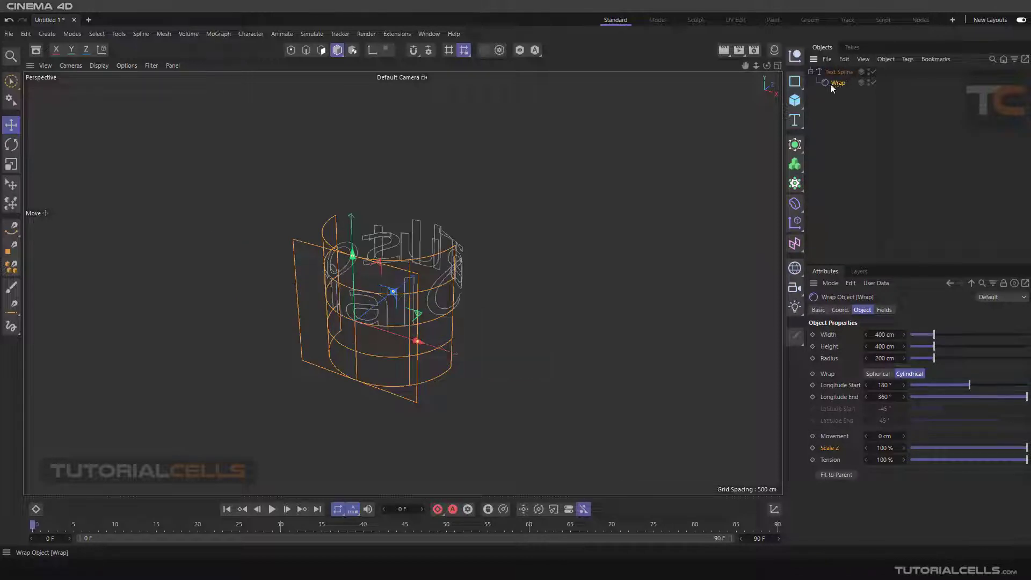
mouse_move(412, 263)
alt+mouse_down()
mouse_move(367, 223)
mouse_move(402, 252)
mouse_move(429, 256)
alt+mouse_up()
scroll(428, 259, down, 7)
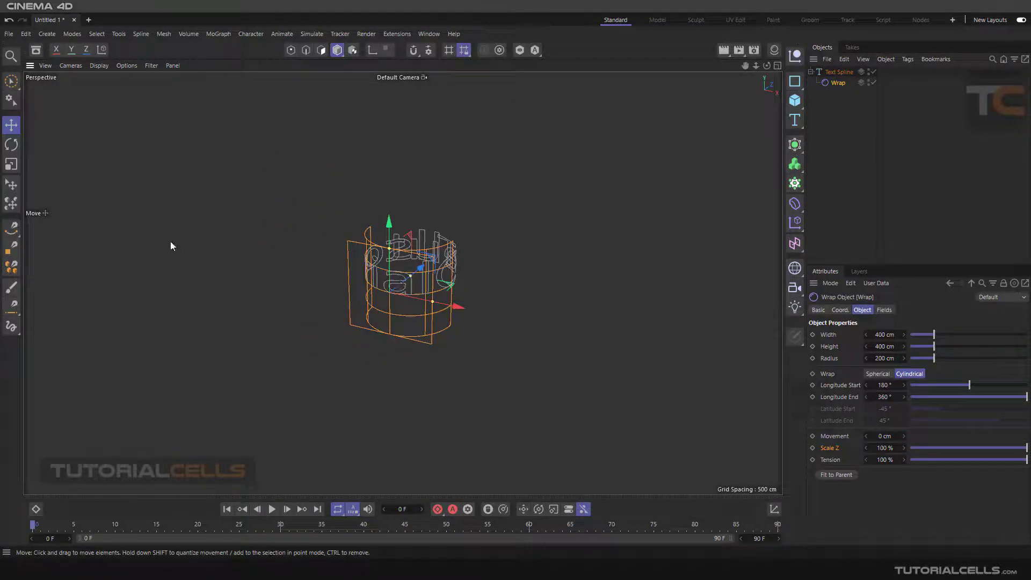
- Scale the Wrap up uniformly to a radius of about 688 cm and reduce its height to about 556 cm
click(11, 165)
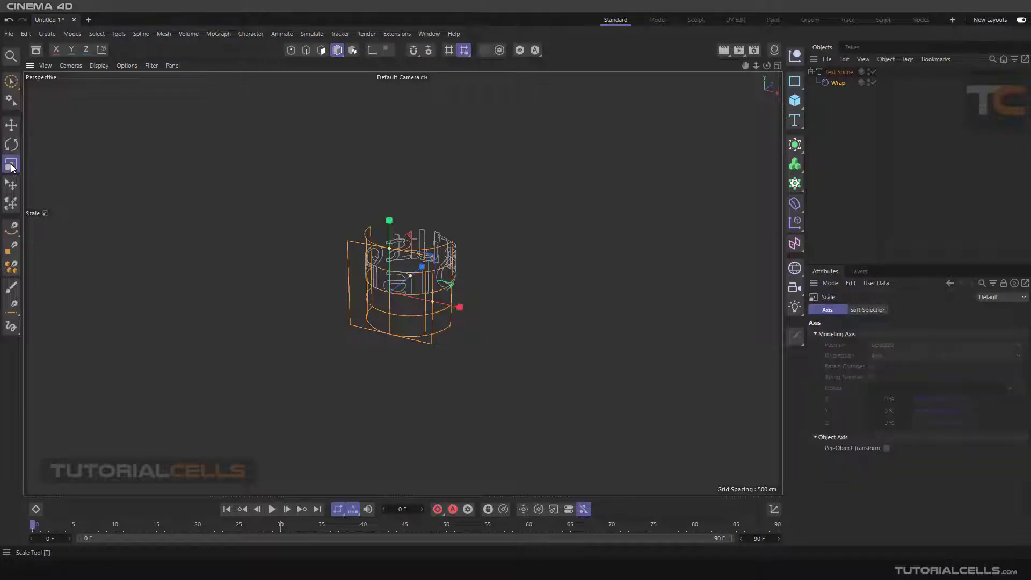
drag(97, 297, 548, 231)
drag(265, 303, 447, 228)
mouse_move(362, 274)
alt+mouse_down()
mouse_move(415, 253)
mouse_move(365, 273)
alt+mouse_up()
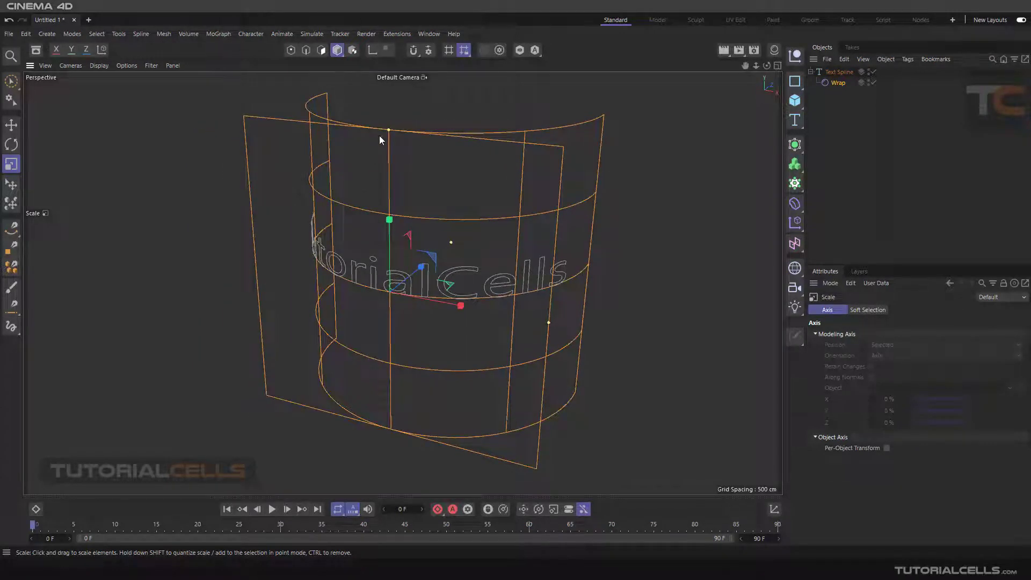
drag(389, 130, 386, 229)
alt+drag(446, 284, 462, 317)
- Increase the Wrap's width to 1776 cm, leaving the other dimensions as they are
click(835, 83)
drag(964, 335, 1019, 330)
alt+drag(350, 255, 394, 223)
mouse_move(1005, 336)
mouse_down()
mouse_move(970, 326)
mouse_move(1016, 323)
mouse_up()
alt+drag(316, 252, 693, 320)
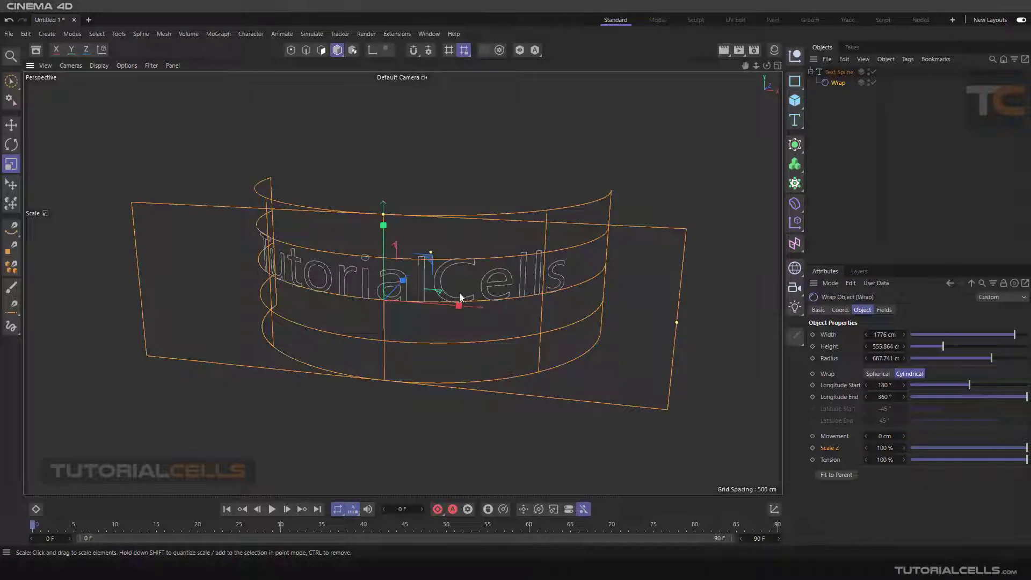
mouse_move(433, 328)
alt+mouse_down()
mouse_move(433, 306)
mouse_move(450, 295)
mouse_move(436, 309)
alt+mouse_up()
scroll(434, 307, down, 6)
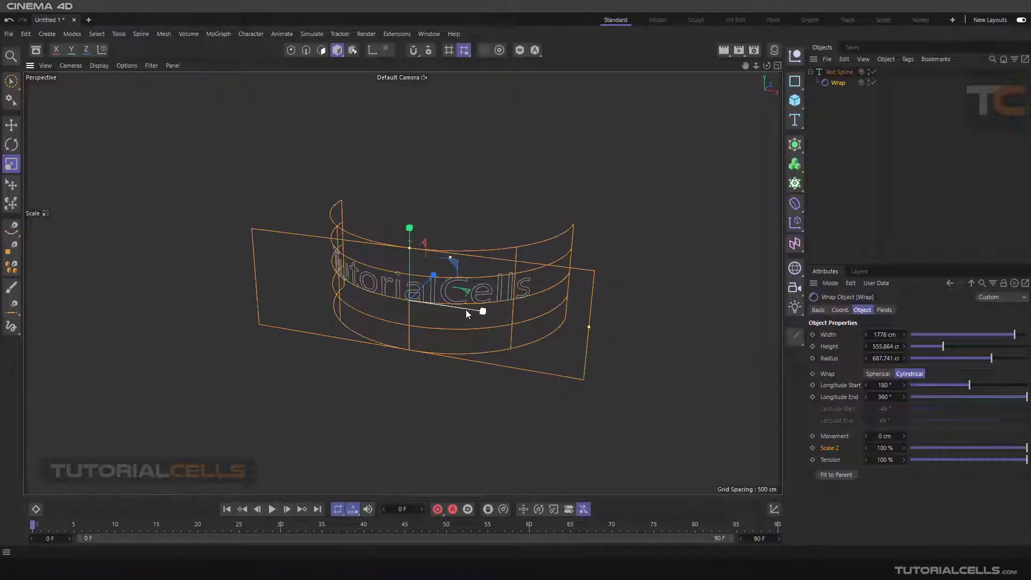
alt+middle_drag(471, 308, 442, 307)
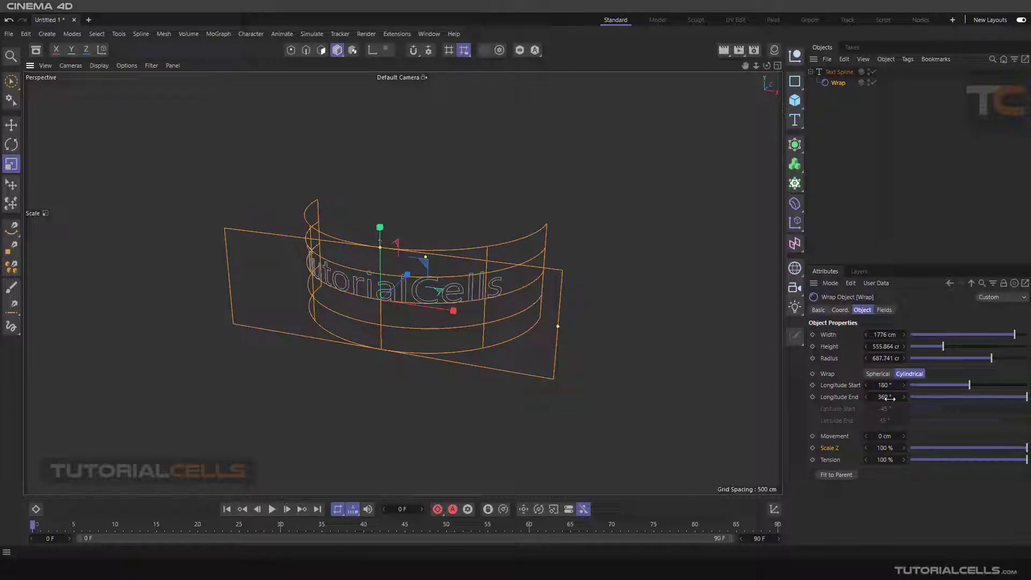
- Set the Wrap's Longitude End to 842° and its Movement to 820 cm, keeping Longitude Start at 180°
mouse_move(881, 385)
mouse_down()
mouse_move(891, 385)
mouse_move(881, 384)
mouse_up()
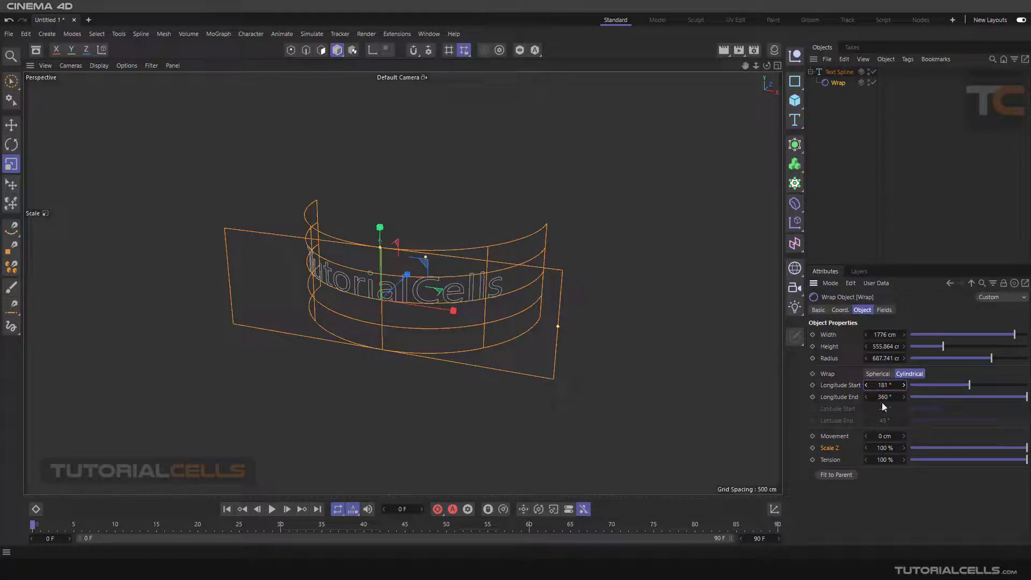
right_click(904, 386)
drag(883, 397, 803, 462)
alt+drag(573, 276, 453, 169)
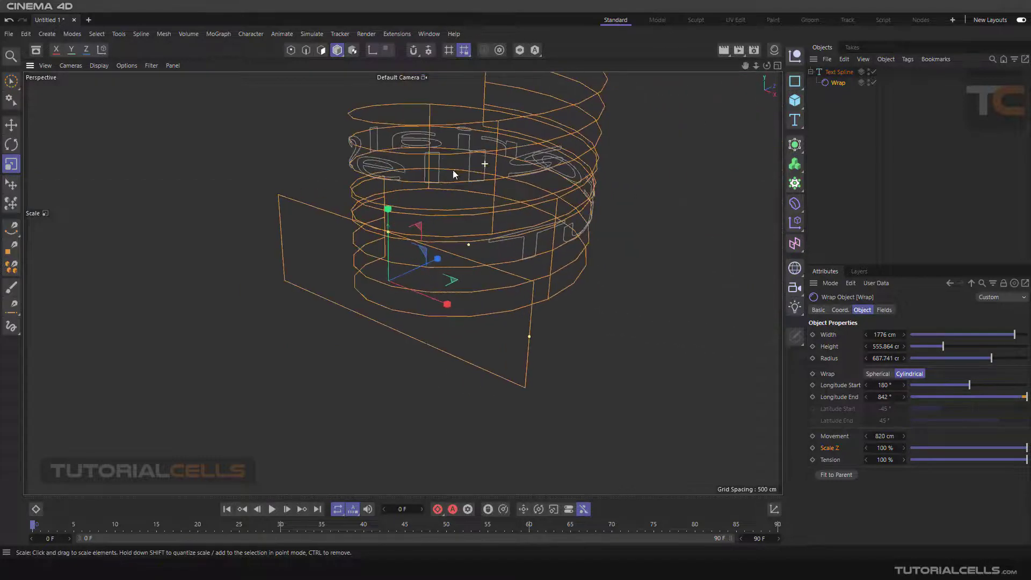
- Restore the Wrap's Longitude End to 360° and its Movement to 0 cm
double_click(902, 396)
text(360)
key(Return)
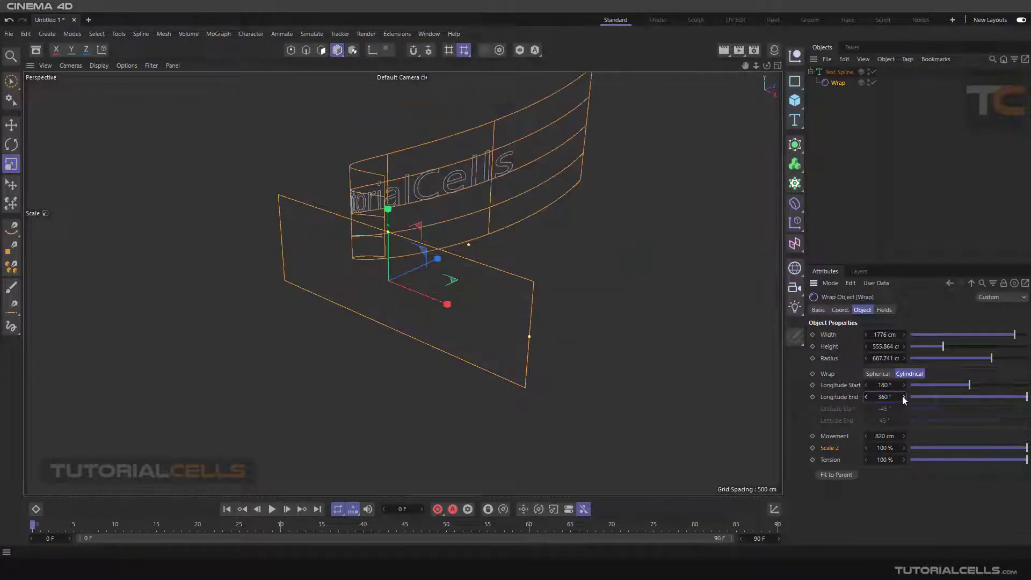
right_click(904, 436)
scroll(450, 286, up, 3)
scroll(451, 287, down, 4)
alt+middle_drag(423, 285, 346, 305)
alt+drag(346, 305, 377, 315)
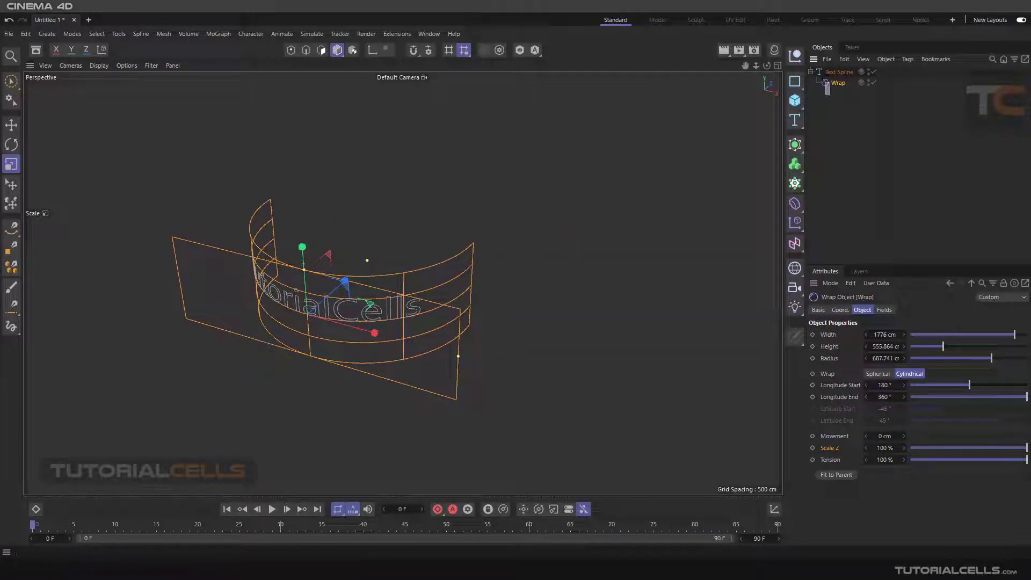
- Add an Extrude generator as the parent of the Text Spline that holds the Wrap
ctrl+click(819, 70)
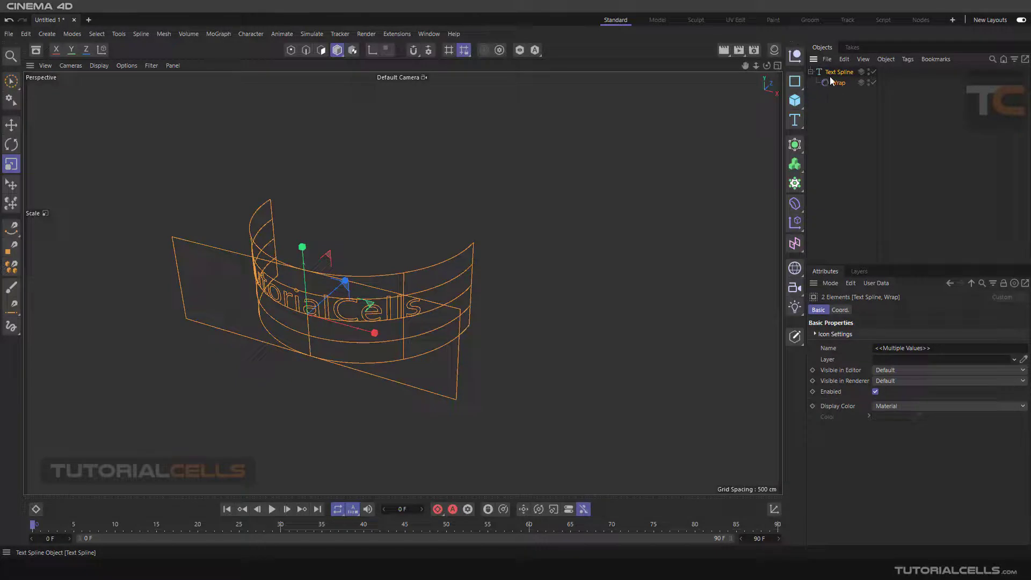
click(831, 81)
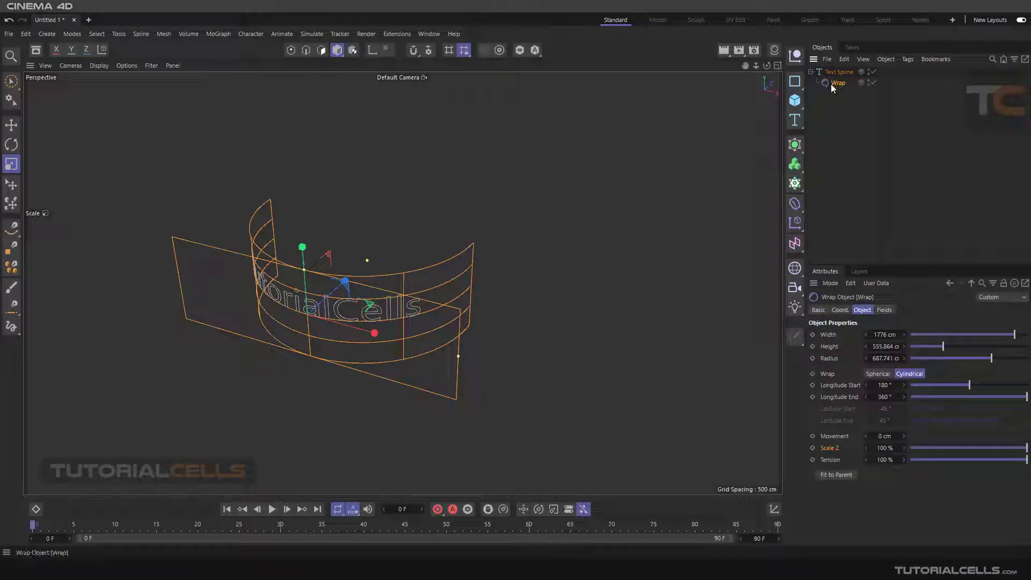
click(830, 72)
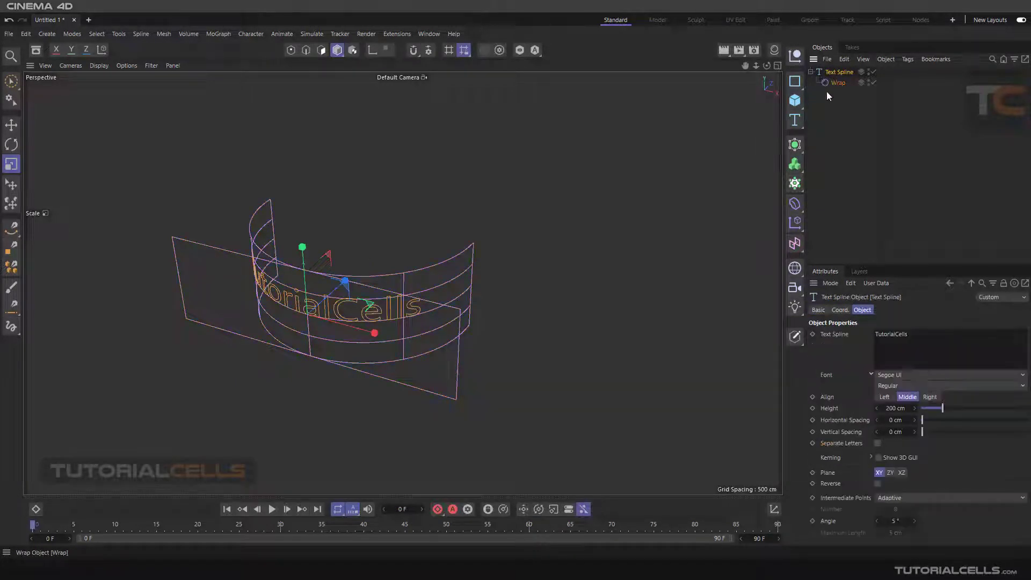
click(796, 142)
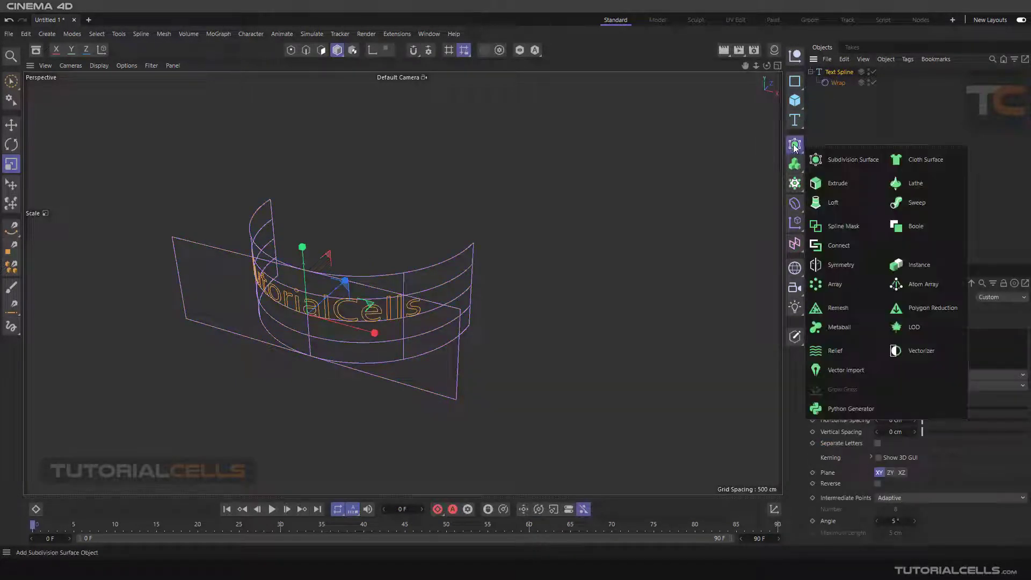
alt+click(825, 189)
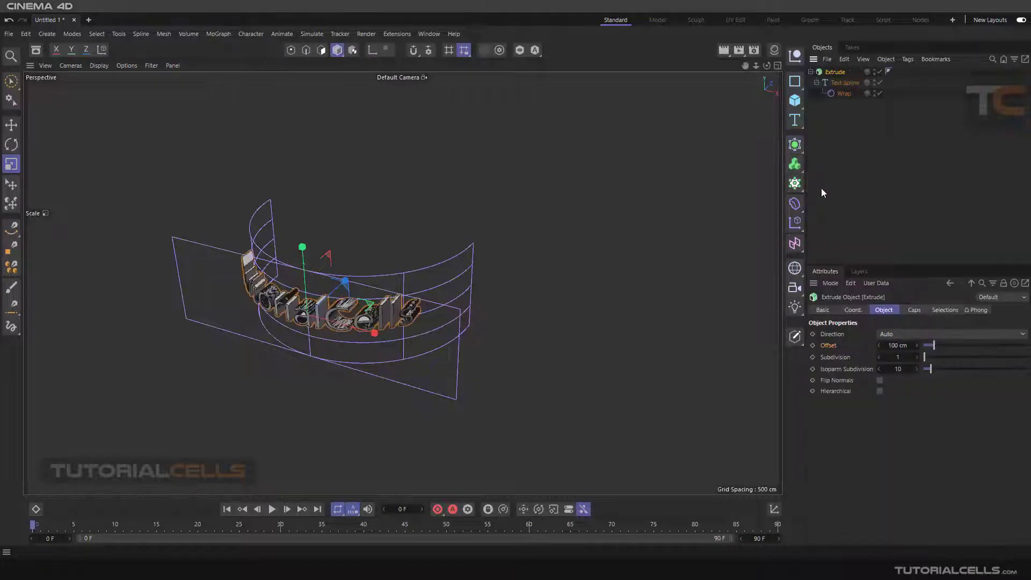
scroll(375, 305, up, 2)
alt+drag(375, 305, 385, 356)
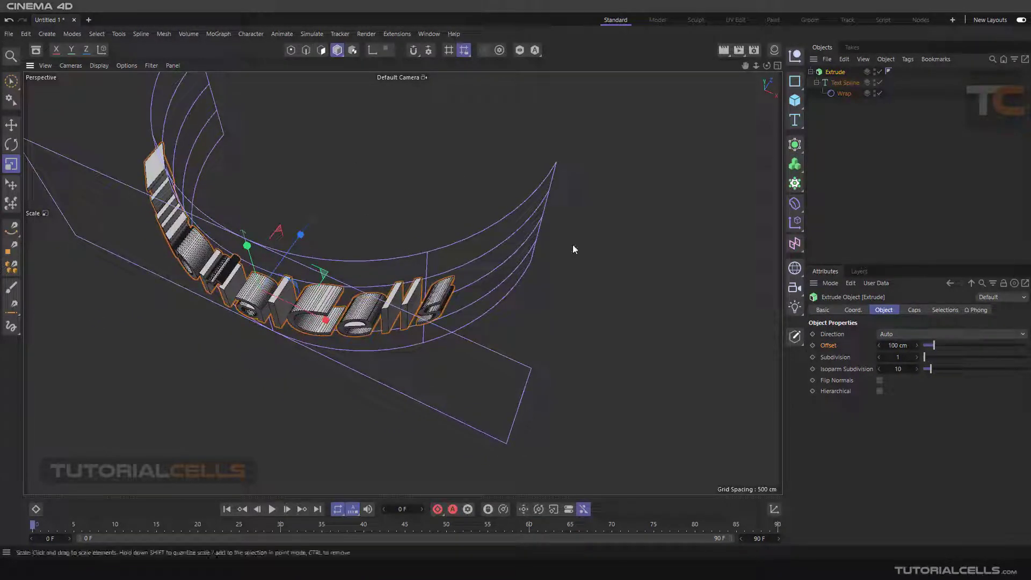
- Collapse the Extrude hierarchy and duplicate the whole Extrude object
drag(830, 121, 808, 60)
click(811, 71)
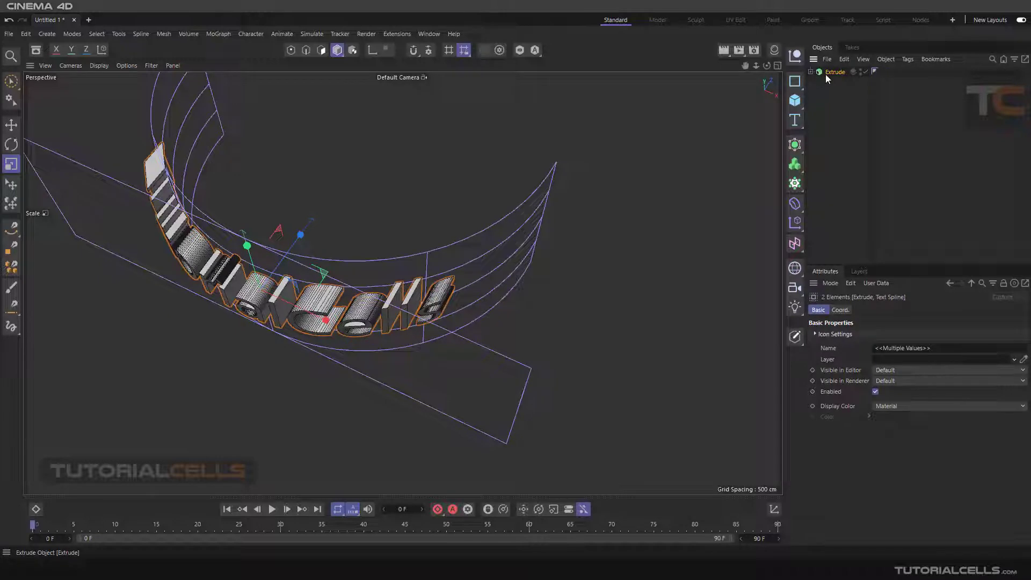
scroll(585, 244, down, 4)
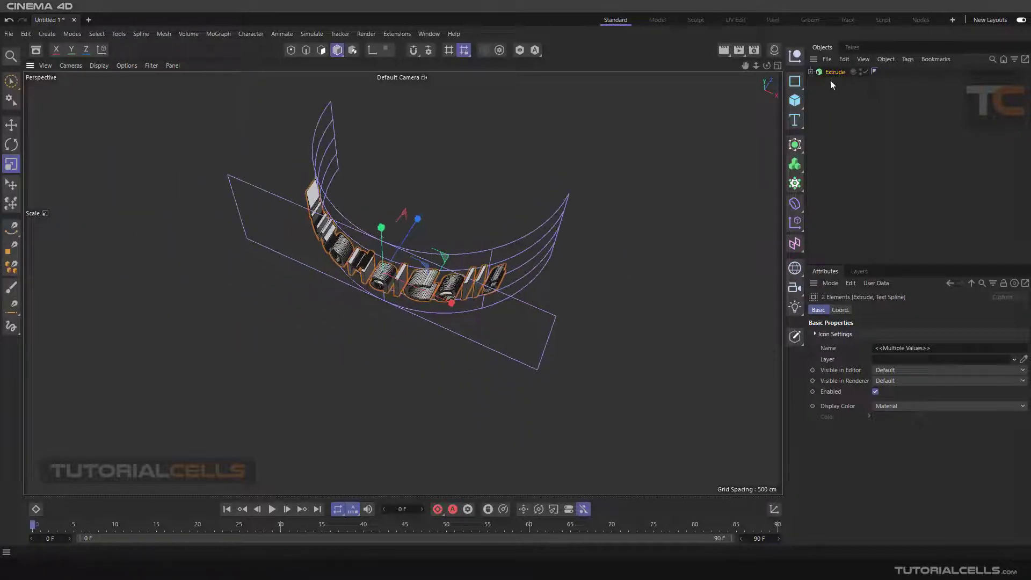
ctrl+drag(831, 73, 831, 92)
scroll(508, 262, down, 2)
alt+middle_drag(426, 242, 391, 233)
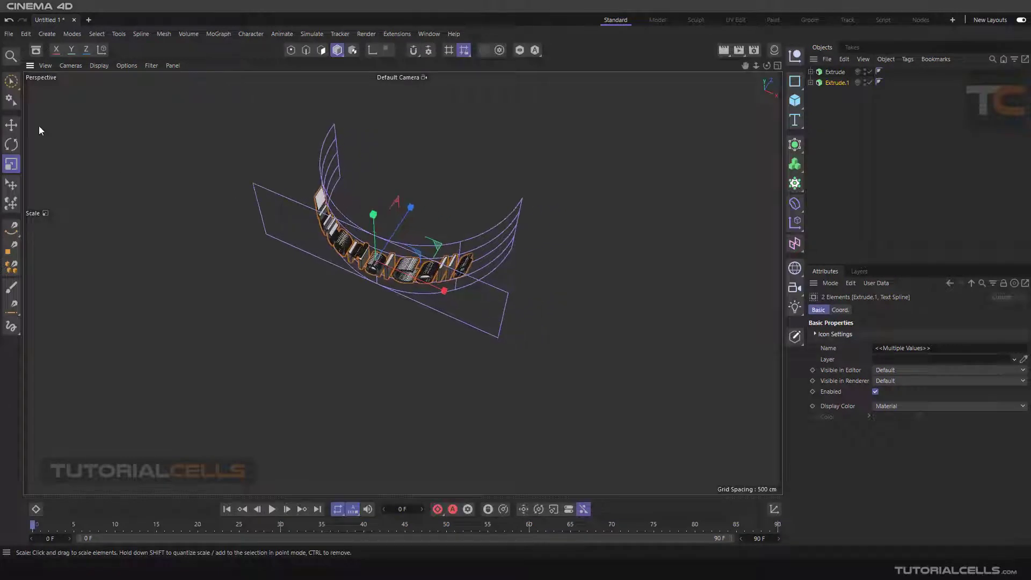
- Move the duplicated Extrude along the X axis until it stands clear beside the original
click(11, 125)
drag(439, 289, 717, 363)
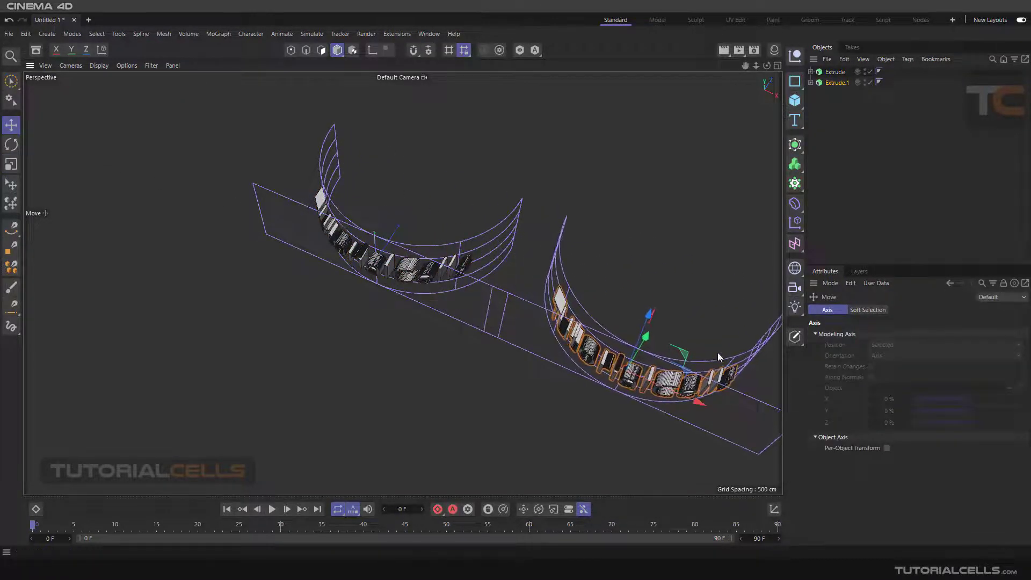
alt+middle_drag(685, 368, 505, 295)
drag(504, 318, 567, 337)
alt+drag(402, 282, 486, 224)
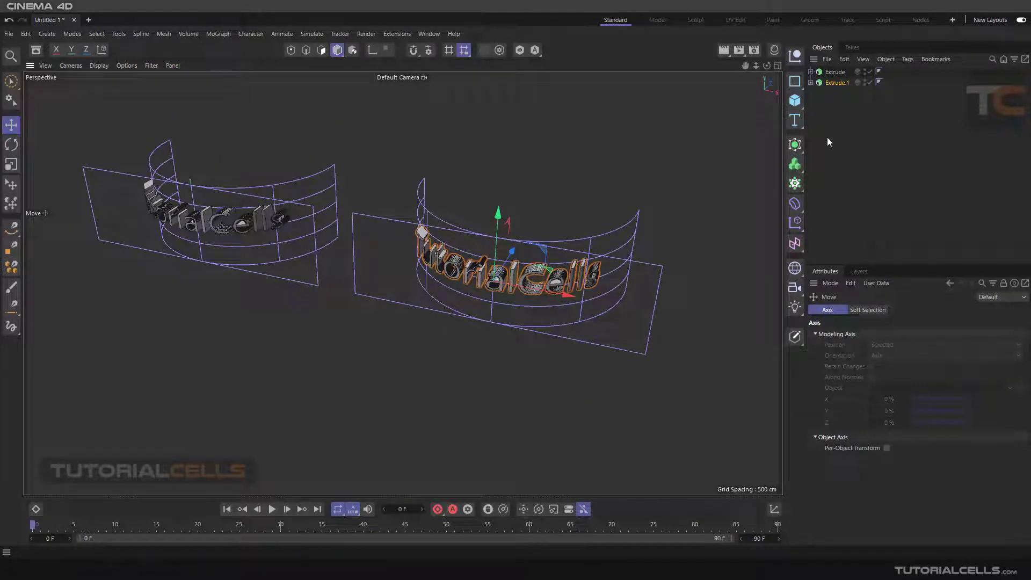
- Move the Wrap deformer out of the Text Spline in Extrude.1 to the top level of the object hierarchy
click(810, 82)
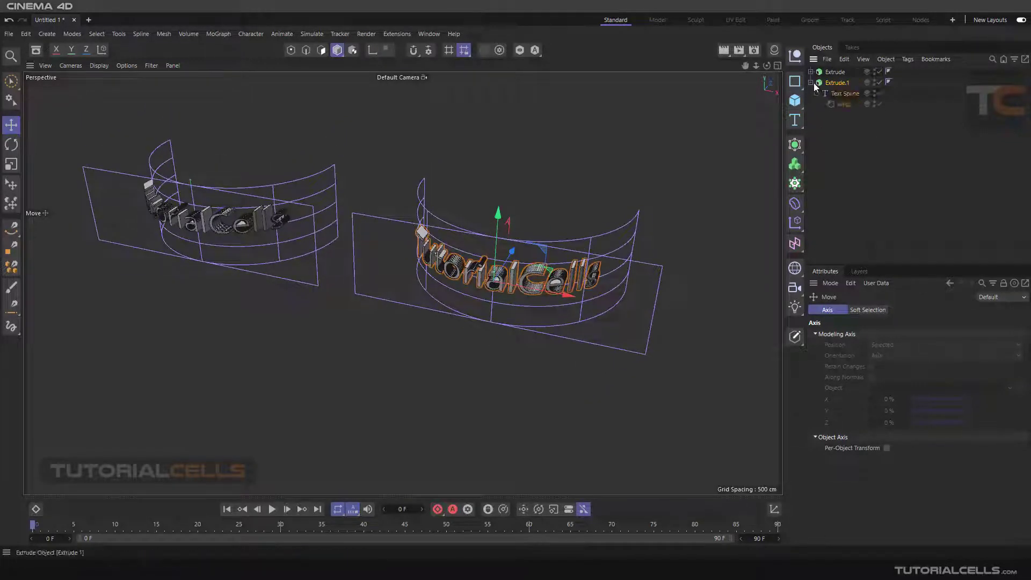
click(839, 105)
drag(839, 108, 830, 125)
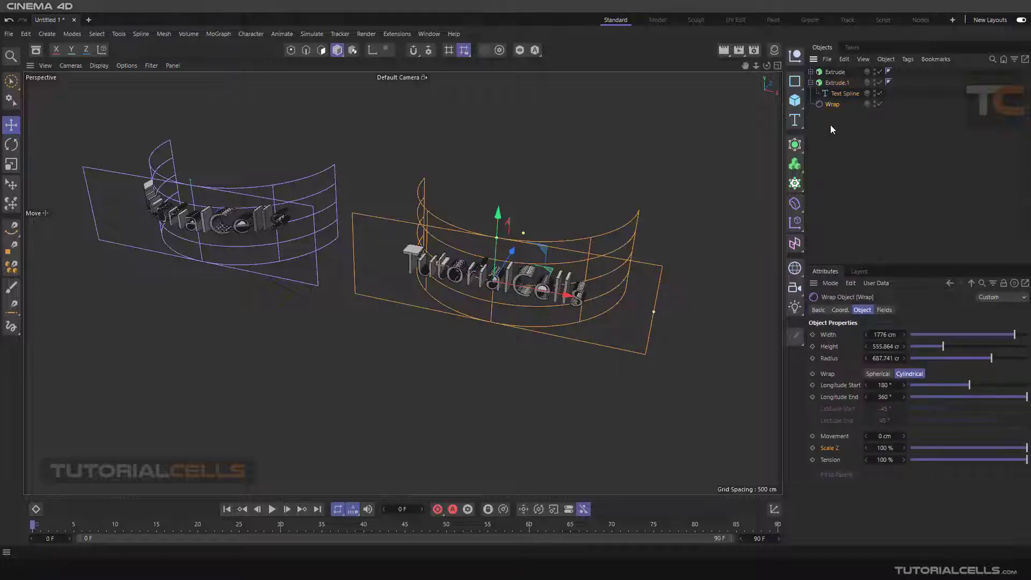
- Reduce the extrusion Offset of Extrude.1 to 38 cm
click(833, 95)
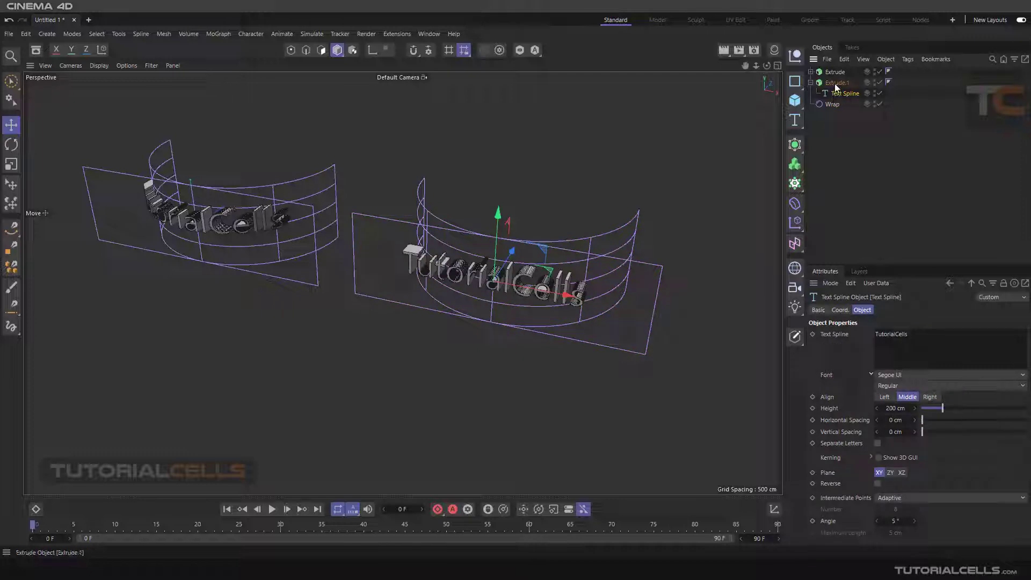
click(836, 83)
scroll(473, 273, up, 5)
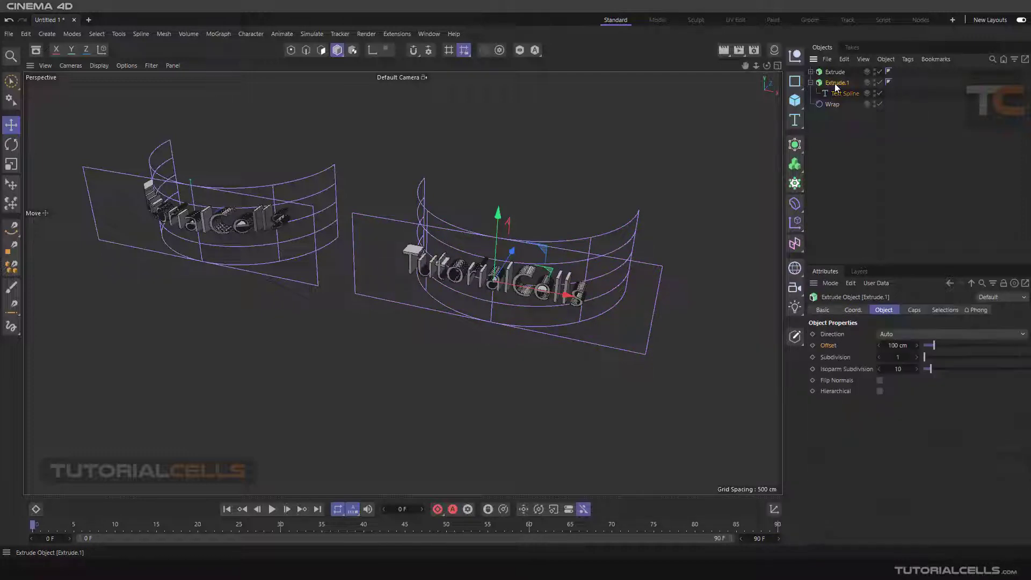
alt+drag(484, 291, 465, 285)
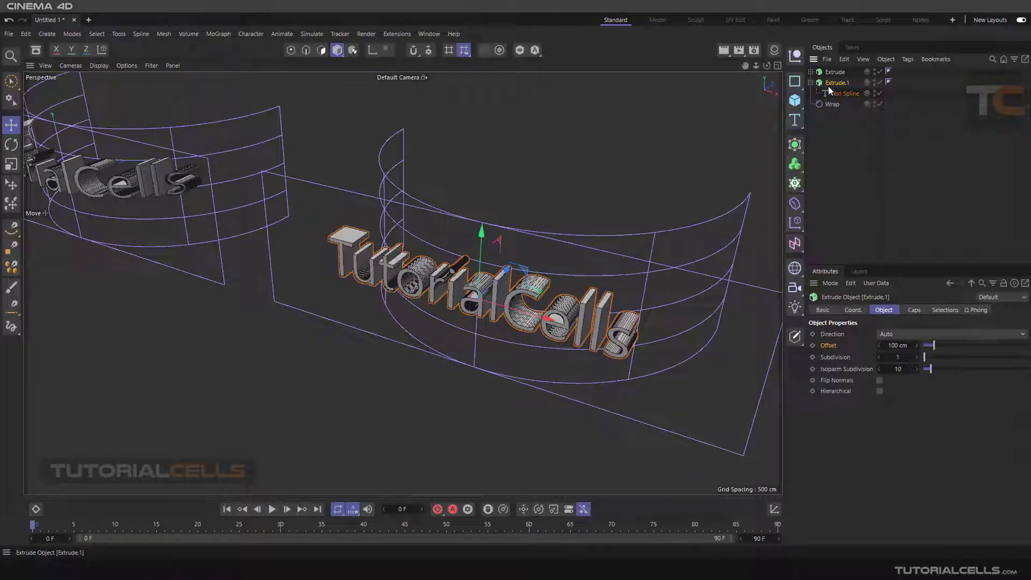
drag(932, 352, 927, 349)
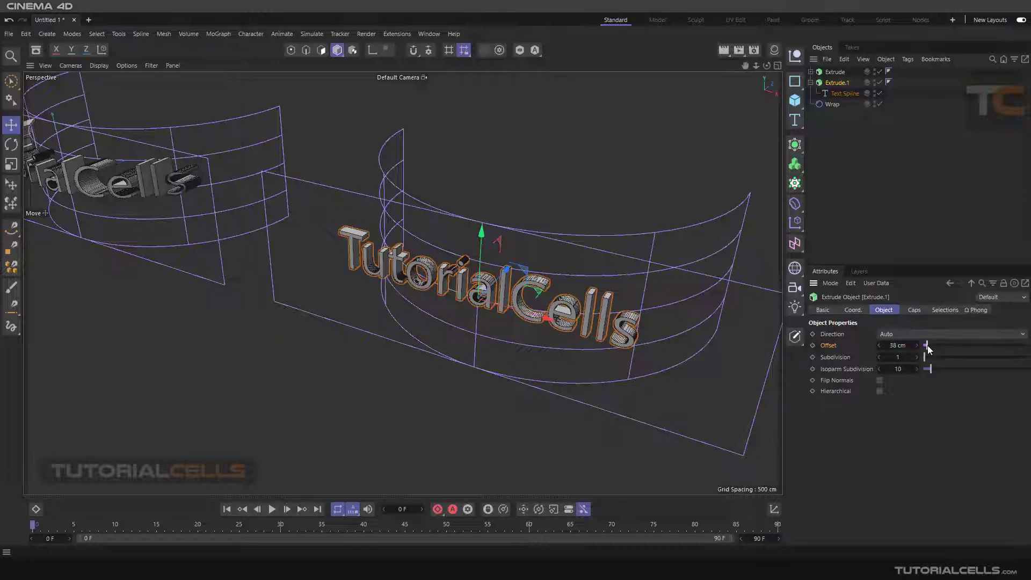
scroll(488, 277, up, 2)
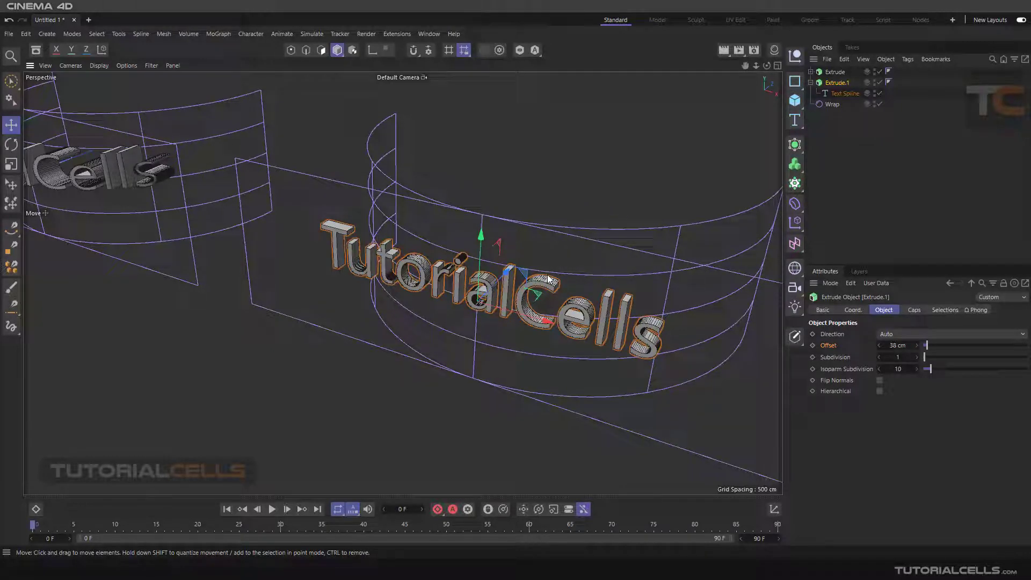
- Add a Null and make Extrude.1 and the separate Wrap its children, with the Wrap below the Extrude
click(811, 82)
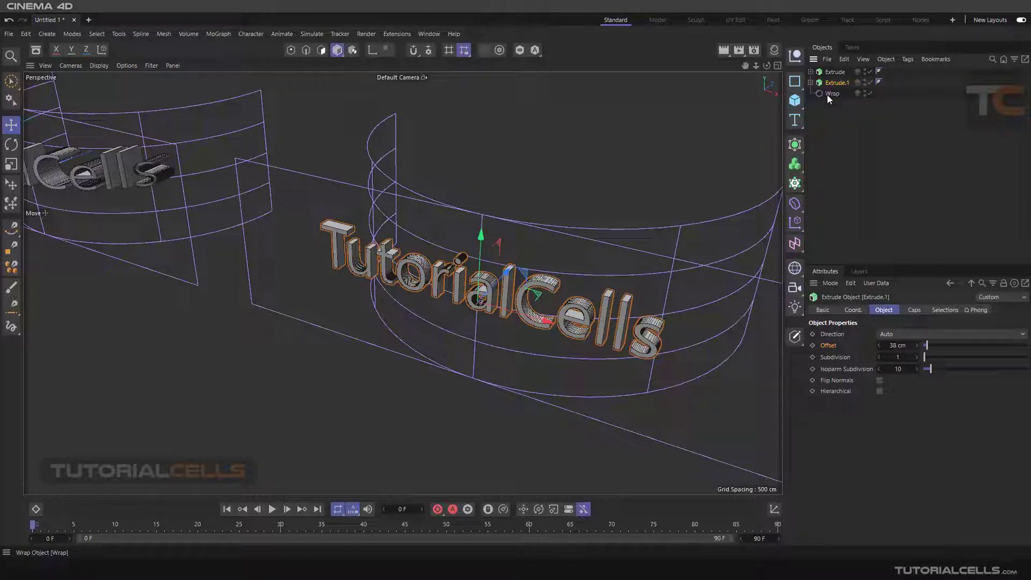
click(827, 95)
click(832, 84)
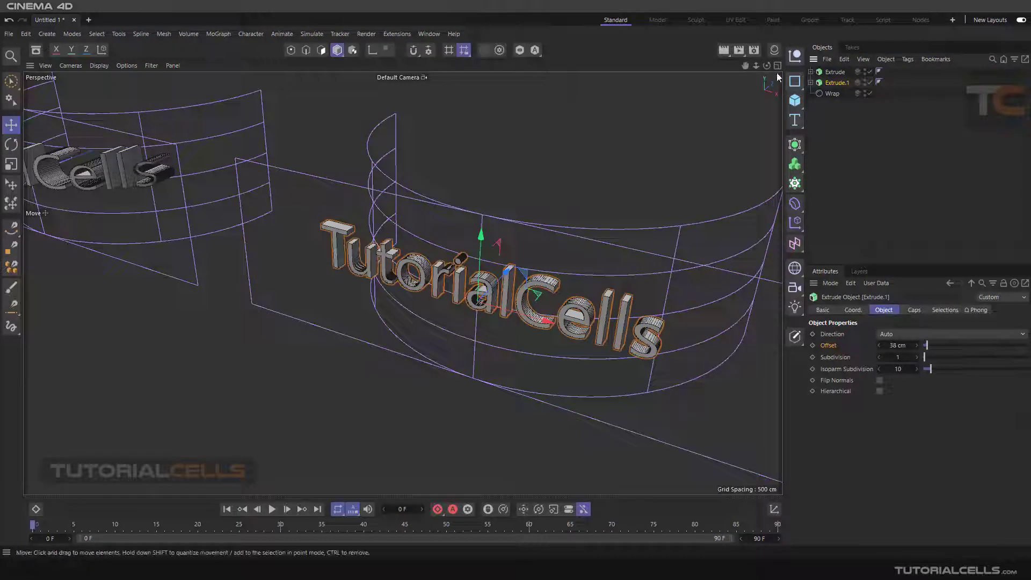
click(795, 56)
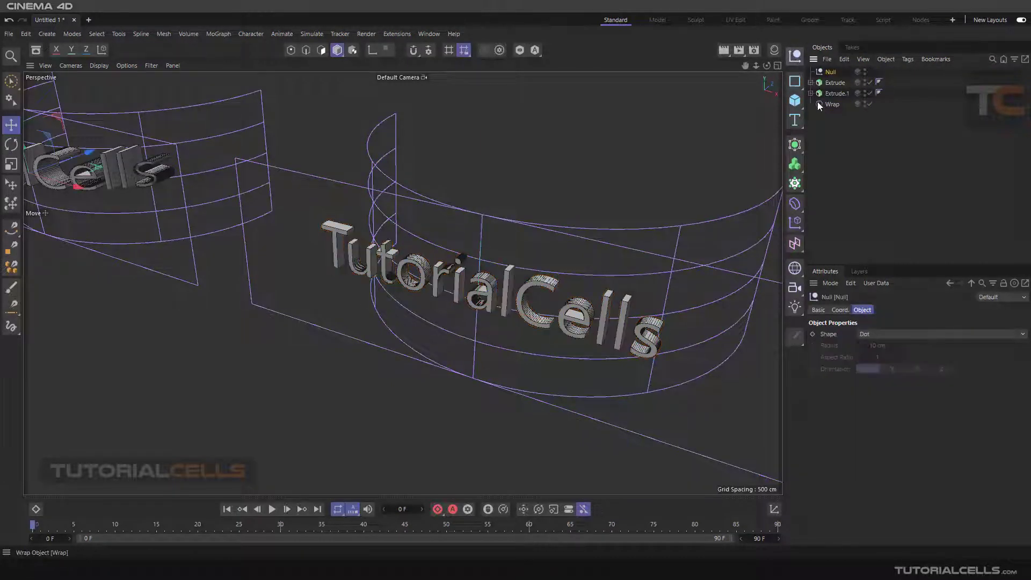
drag(827, 98, 829, 73)
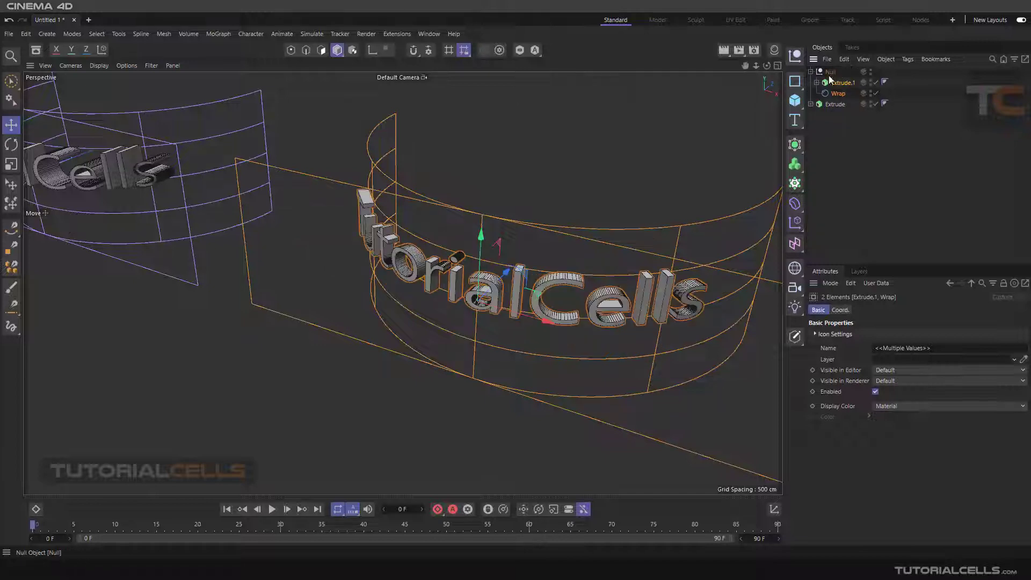
mouse_move(568, 253)
alt+mouse_down()
mouse_move(607, 247)
mouse_move(584, 259)
alt+mouse_up()
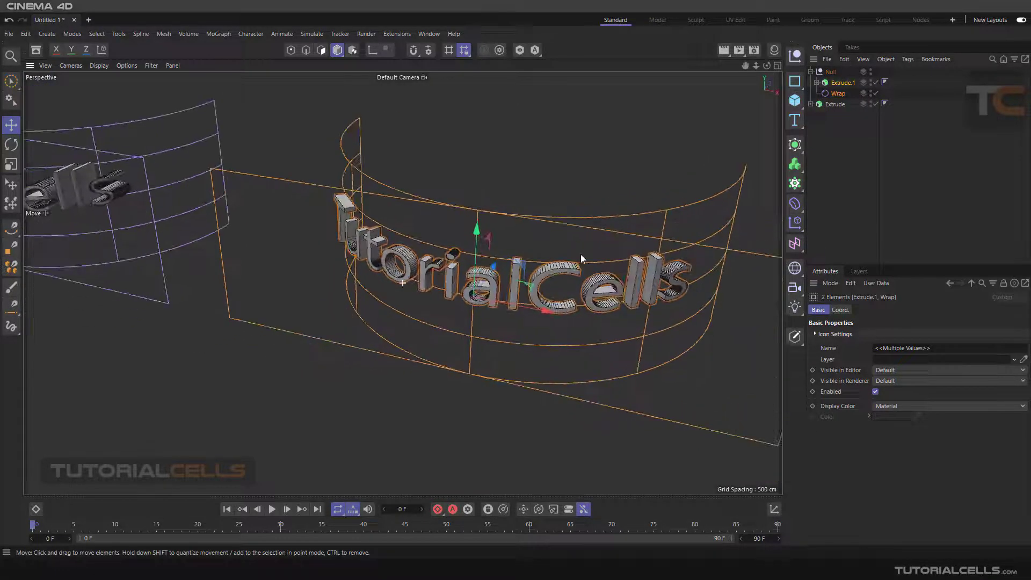
- Set the Wrap under the Null to Width 1795 cm, Height 589 cm and Radius 518 cm, with Scale Z and Tension at 100%
click(834, 95)
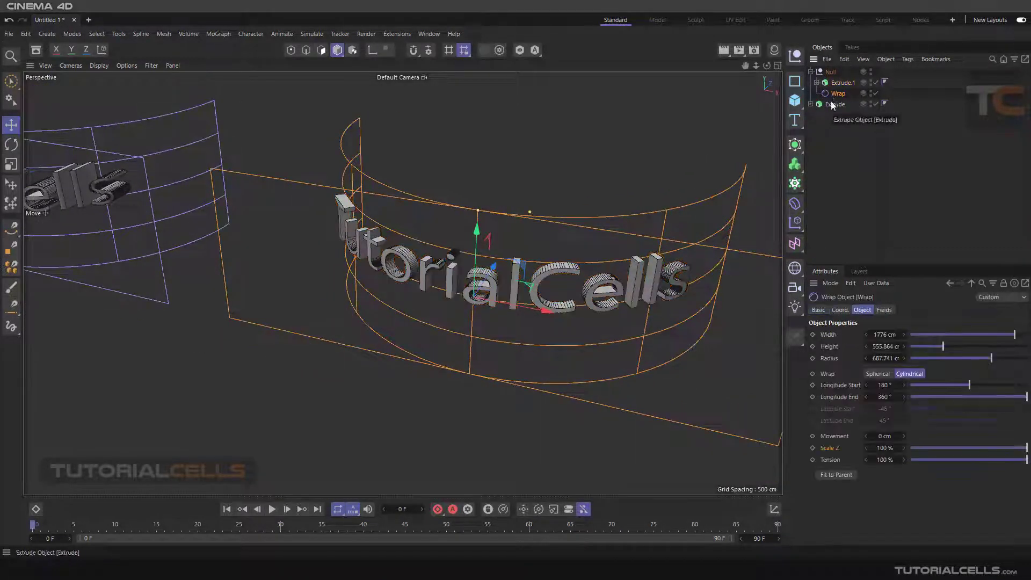
mouse_move(997, 332)
mouse_down()
mouse_move(977, 331)
mouse_move(1016, 332)
mouse_up()
drag(942, 346, 971, 357)
drag(925, 460, 1002, 459)
drag(920, 447, 1029, 428)
- Compare from several angles how the letters bend with the Wrap on the spline and with the Wrap beside the Extrude
alt+drag(506, 261, 455, 239)
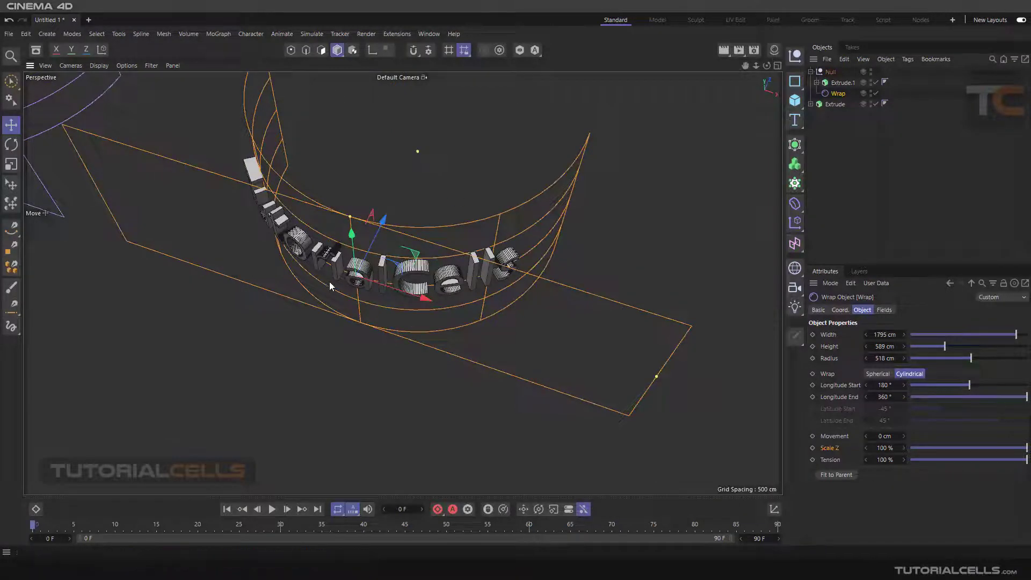
alt+drag(424, 221, 384, 151)
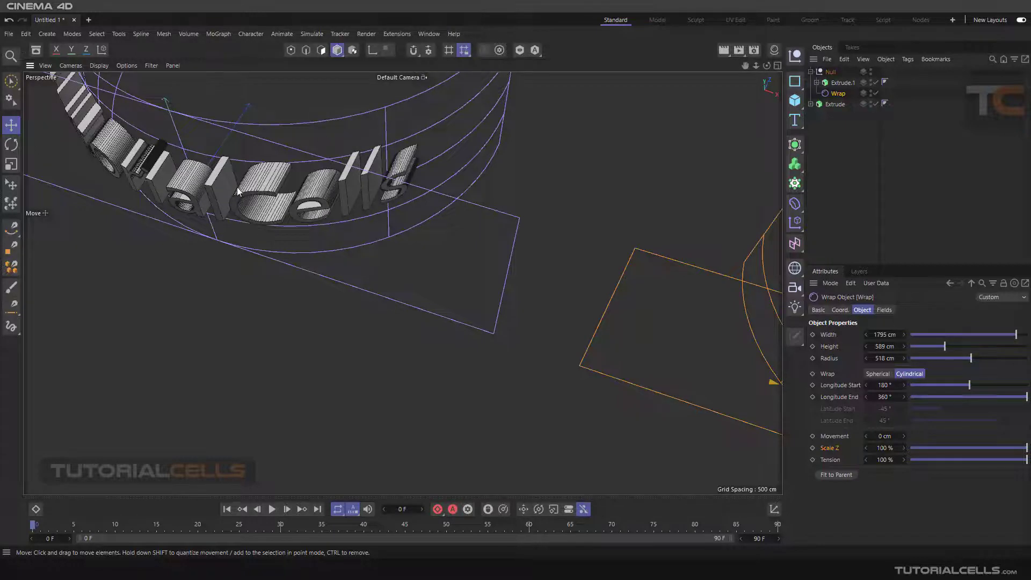
mouse_move(263, 192)
alt+mouse_down()
mouse_move(264, 120)
mouse_move(276, 156)
mouse_move(259, 196)
alt+mouse_up()
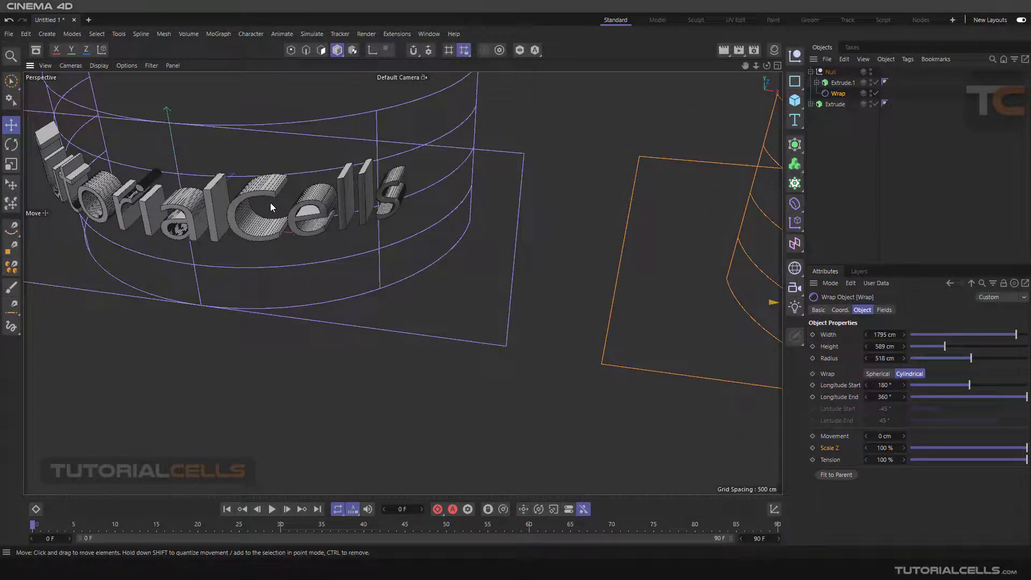
alt+drag(269, 201, 359, 208)
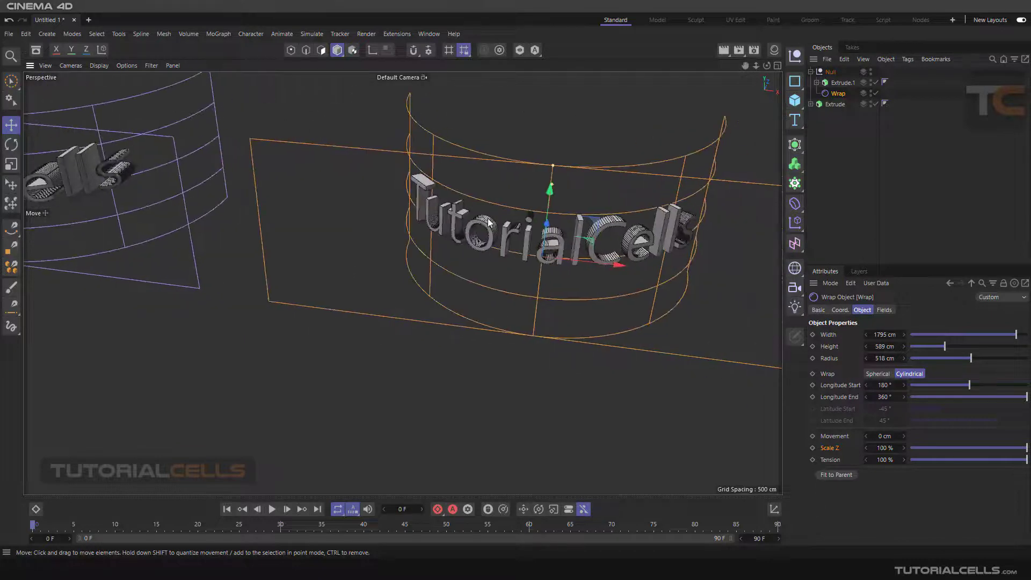
scroll(585, 252, up, 2)
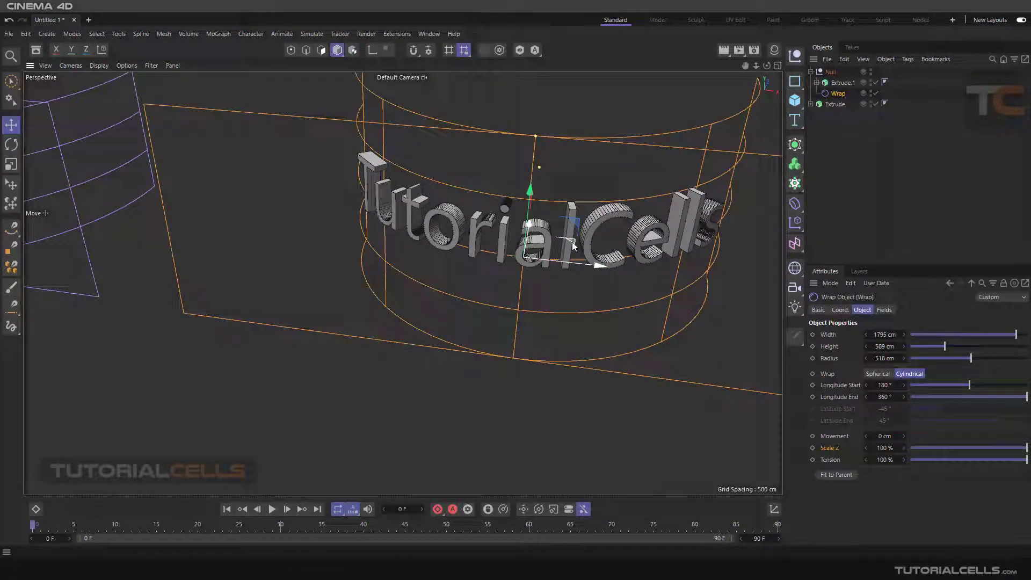
scroll(603, 216, down, 3)
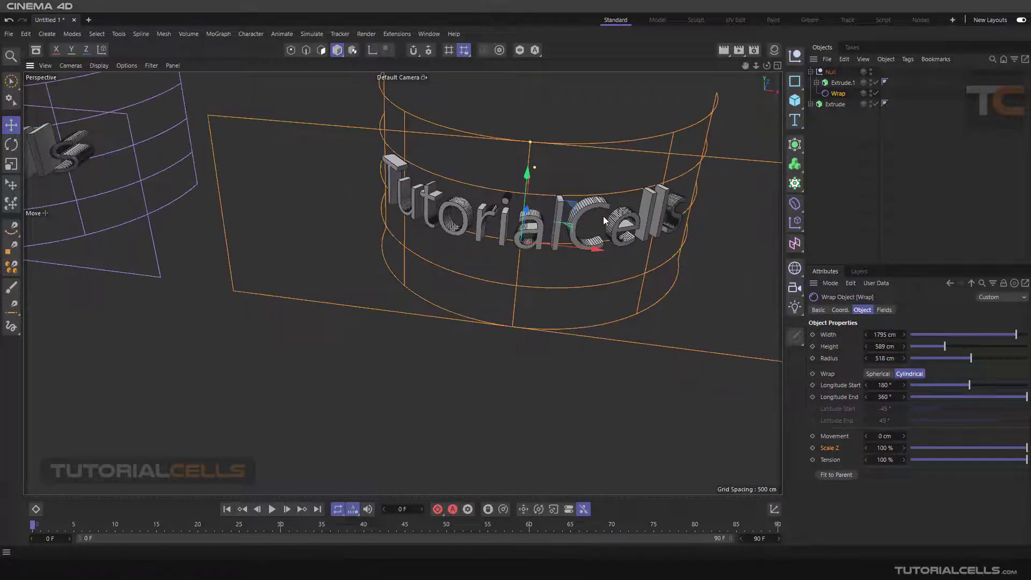
alt+drag(580, 218, 561, 240)
- Add a Linear Field to the Fields of the Wrap under the Null
click(883, 310)
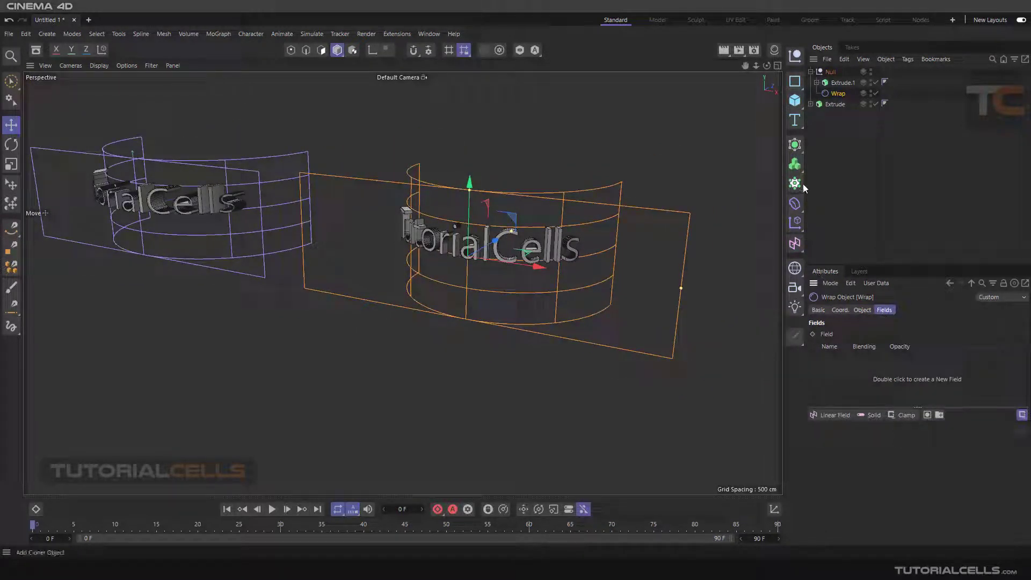
click(832, 417)
alt+drag(703, 324, 436, 254)
scroll(437, 255, up, 3)
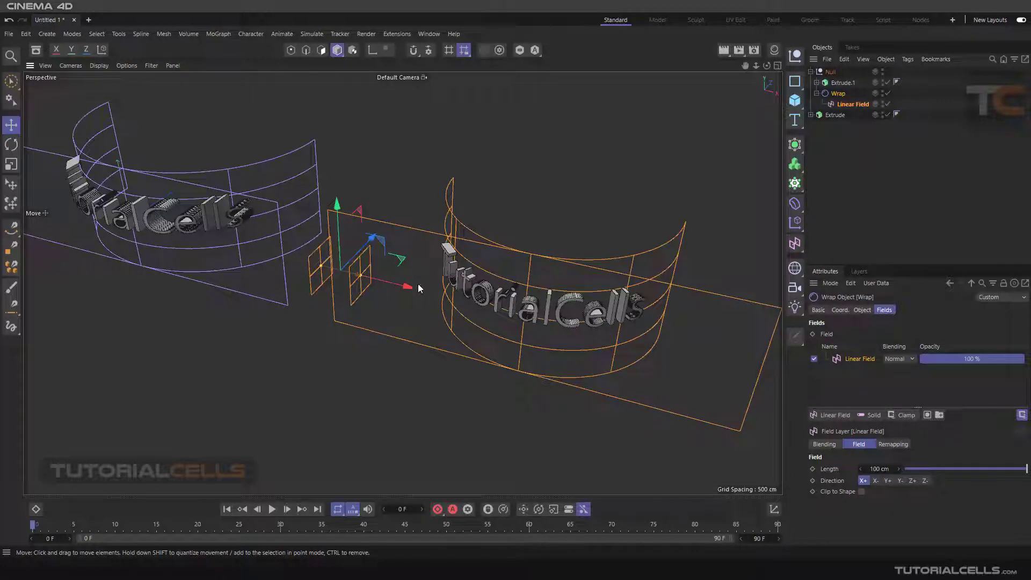
- Move the Linear Field back and forth along the X axis across the start of the text to test its effect
drag(407, 288, 478, 302)
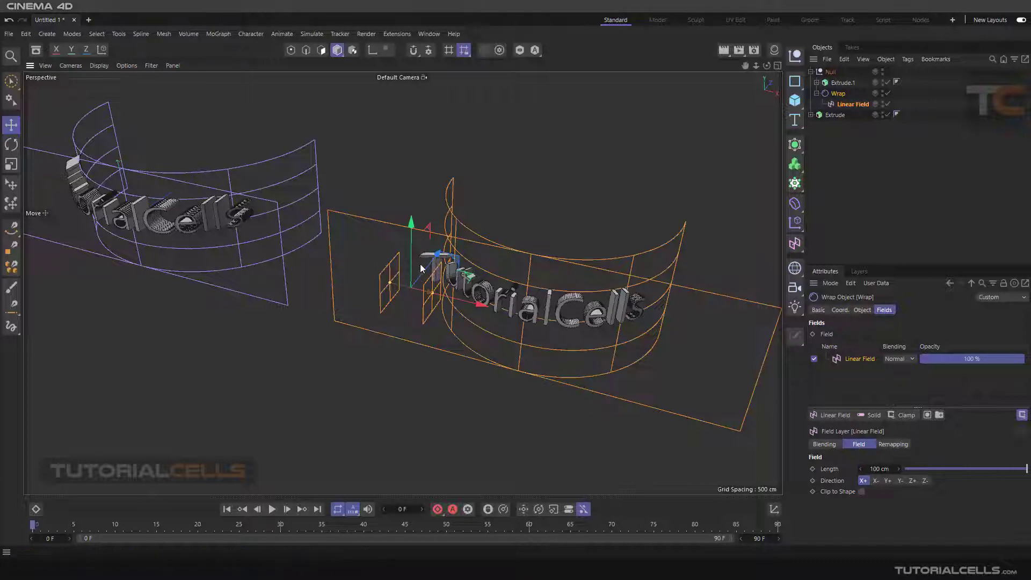
drag(471, 298, 417, 316)
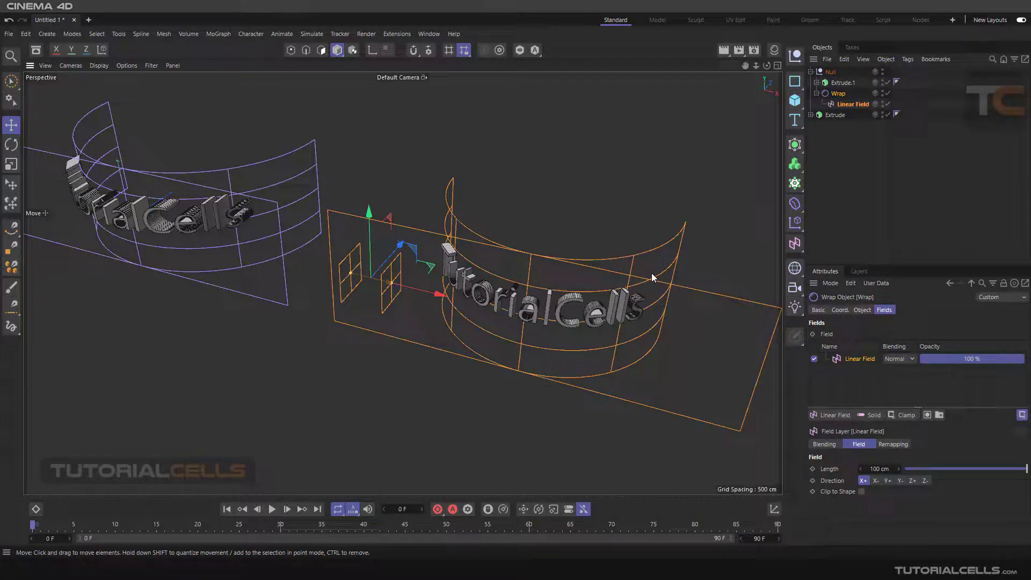
drag(436, 295, 459, 285)
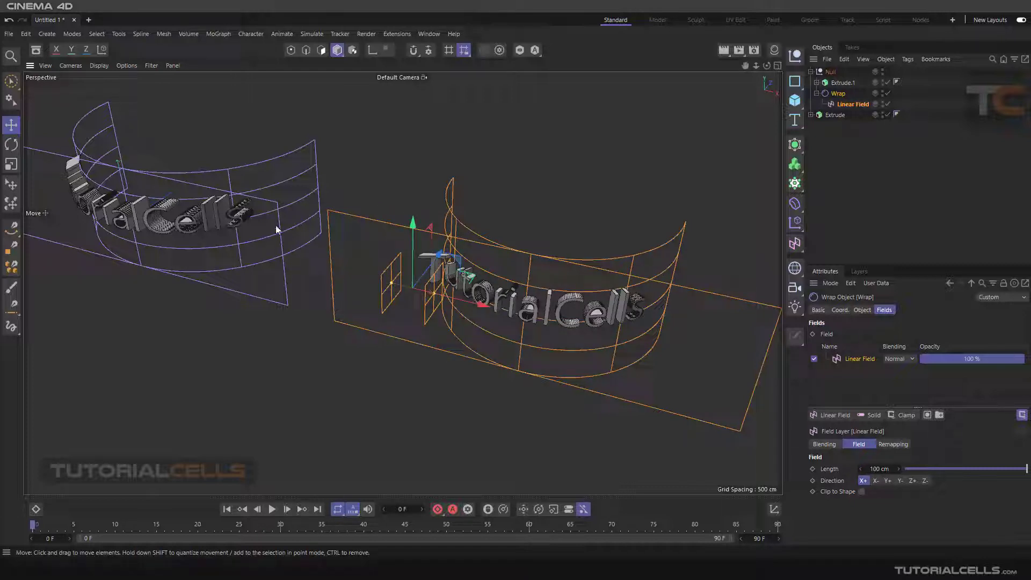
drag(422, 297, 438, 283)
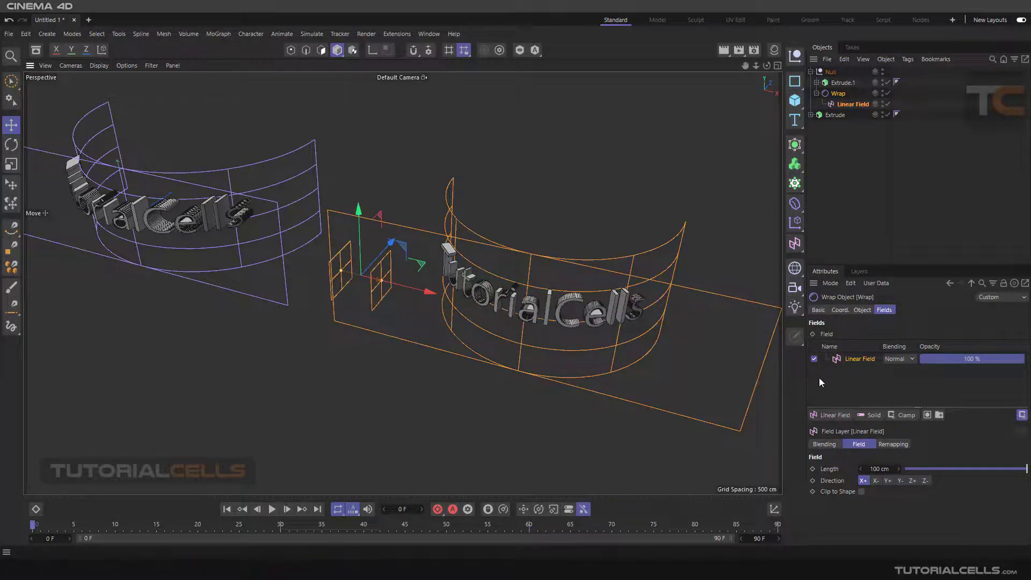
- Delete the Linear Field from the Wrap
click(845, 417)
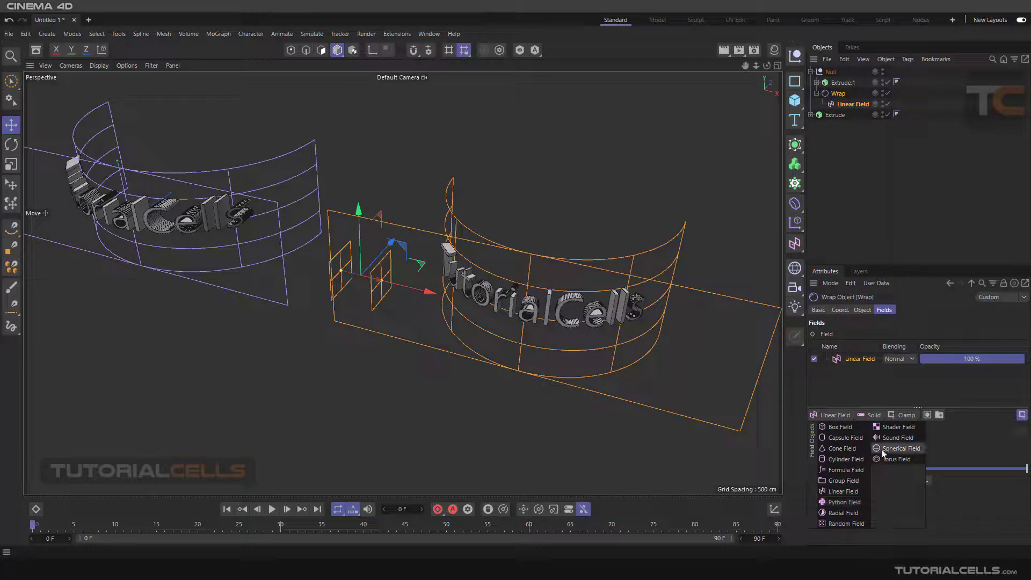
click(852, 105)
key(Delete)
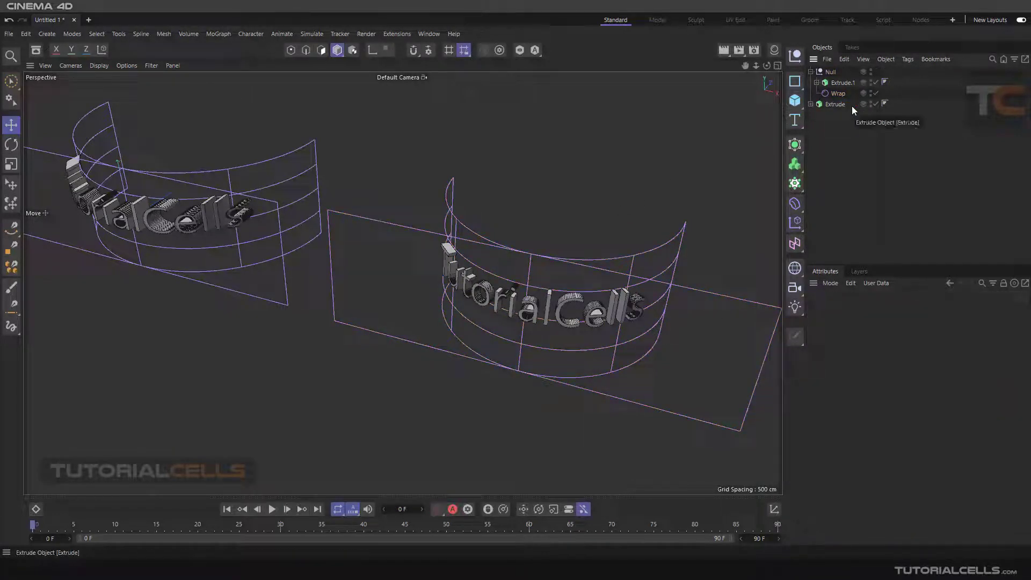
middle_drag(691, 323, 651, 313)
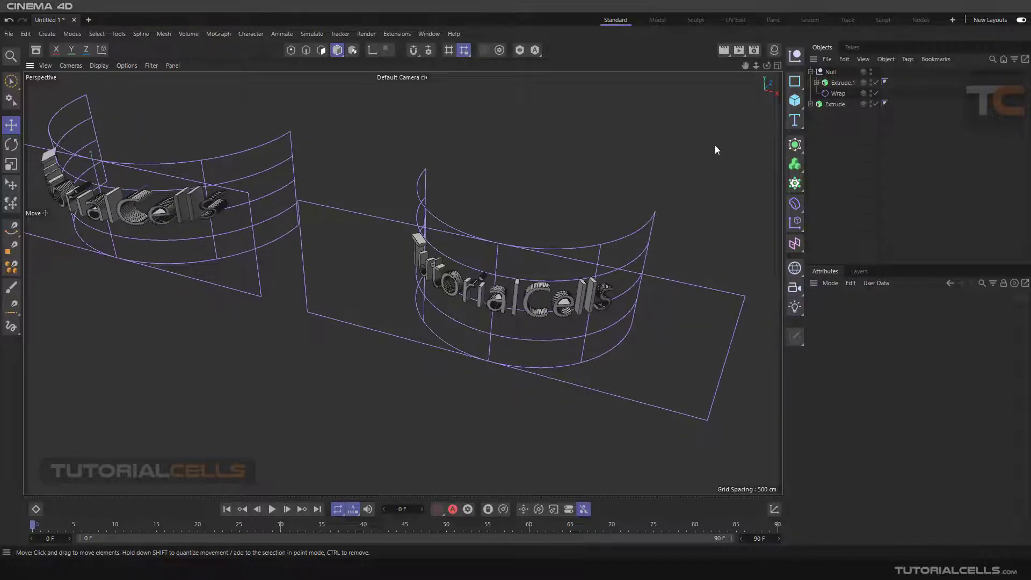